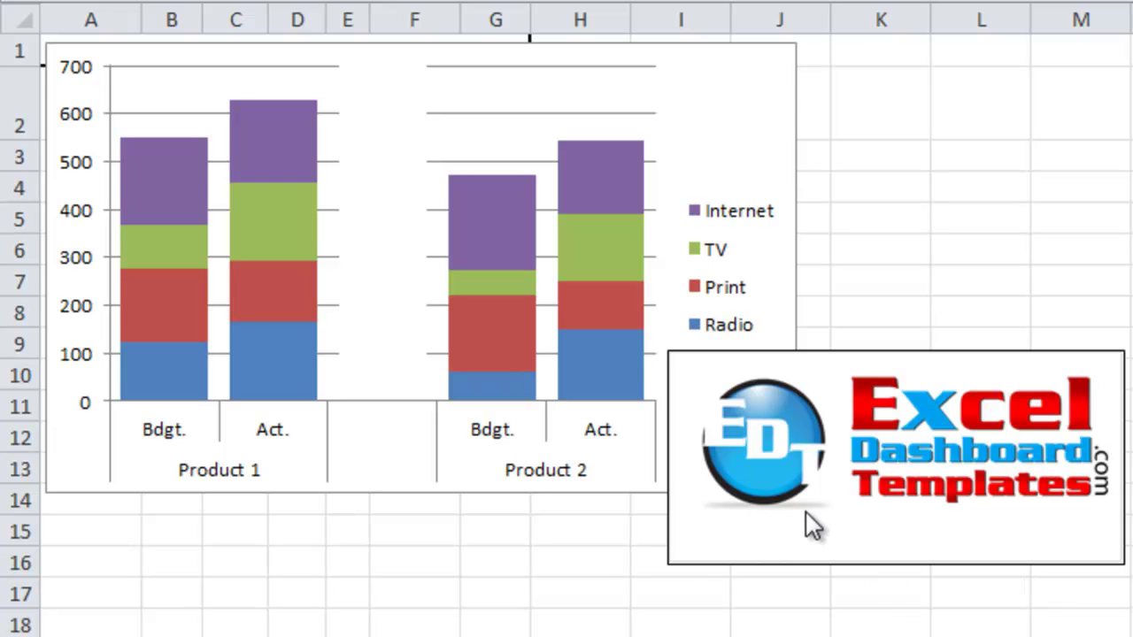
Reveal the hidden White Fill series in the gap between the two product stacks
{"action": "left_click", "coordinate": [1014, 524]}
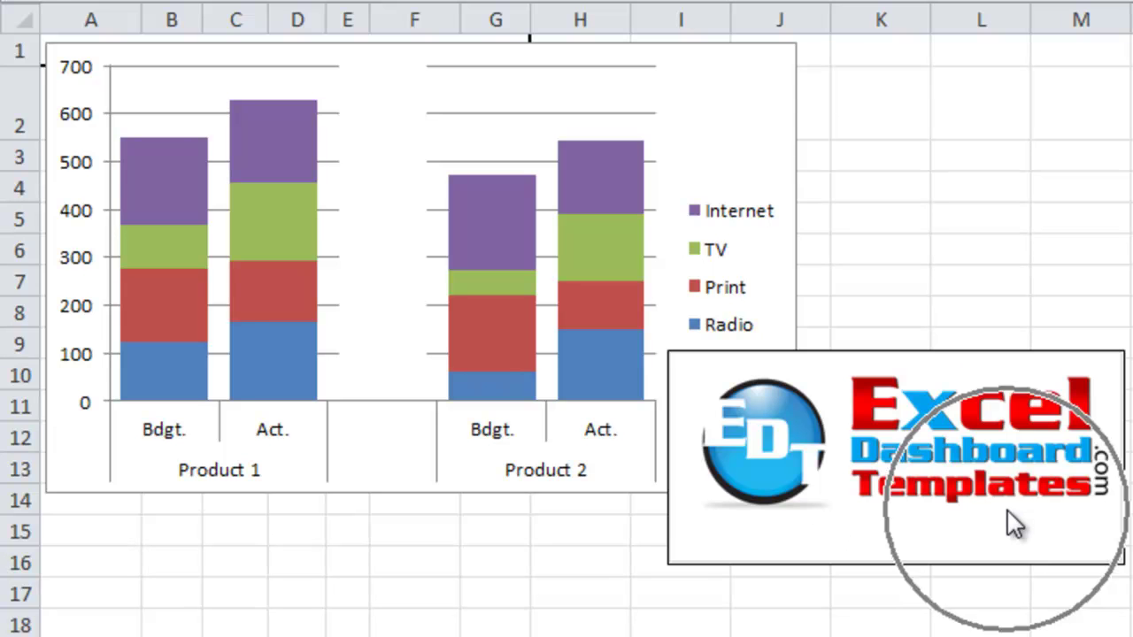
{"action": "left_click", "coordinate": [982, 442]}
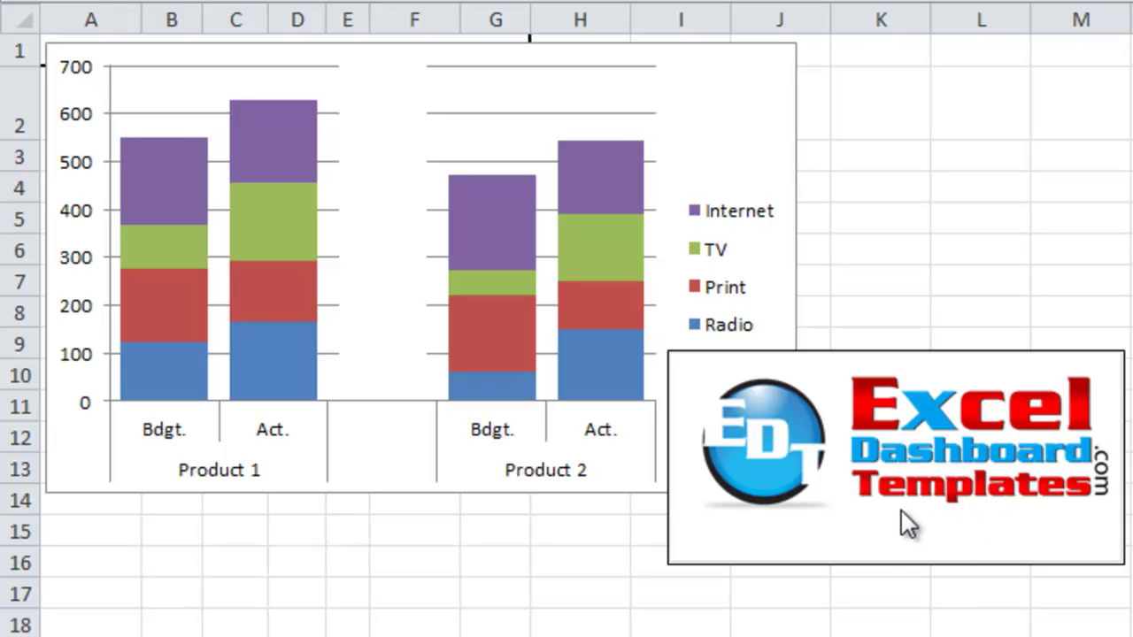
{"action": "left_click", "coordinate": [1031, 508]}
{"action": "mouse_move", "coordinate": [202, 371]}
Deselect the chart at cell K2 and review the list of column chart types
{"action": "left_click", "coordinate": [865, 71]}
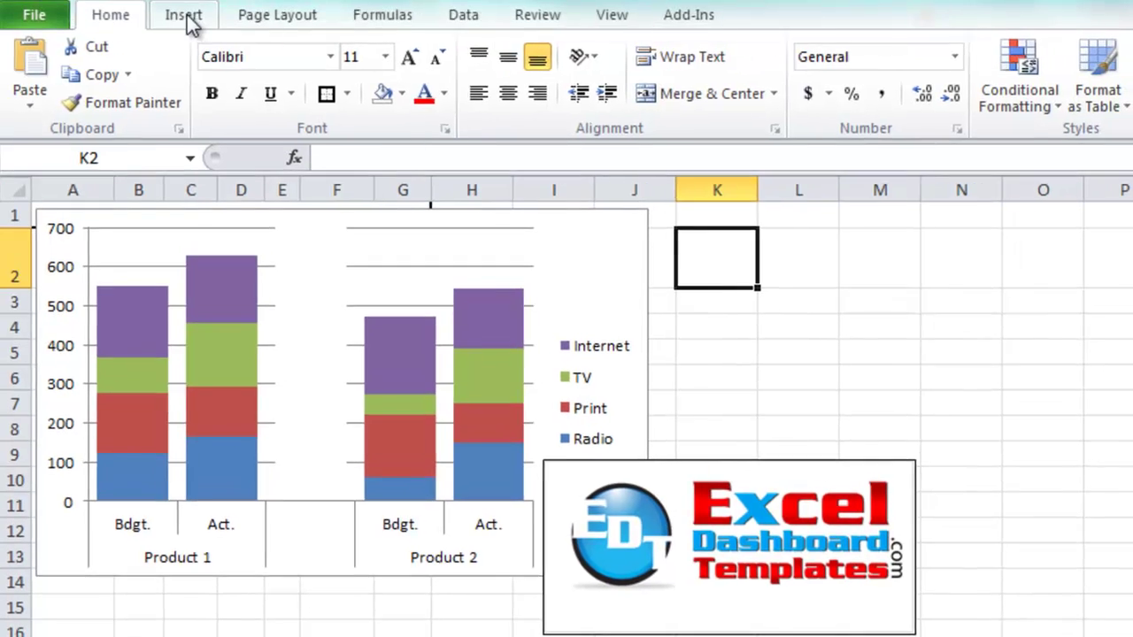
{"action": "left_click", "coordinate": [186, 15]}
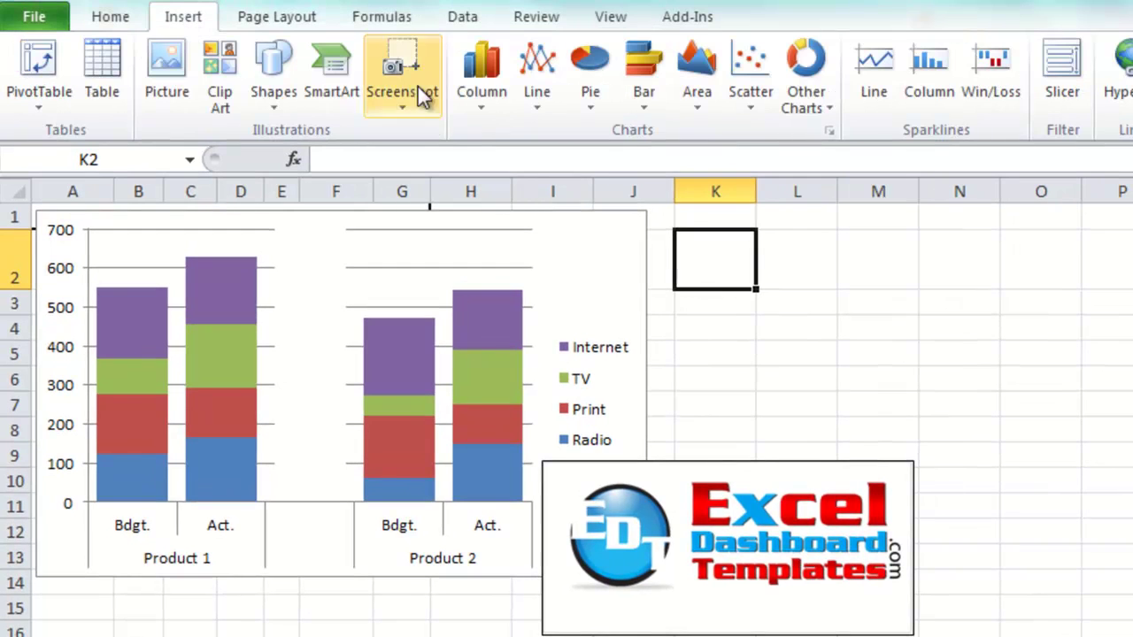
{"action": "left_click", "coordinate": [486, 82]}
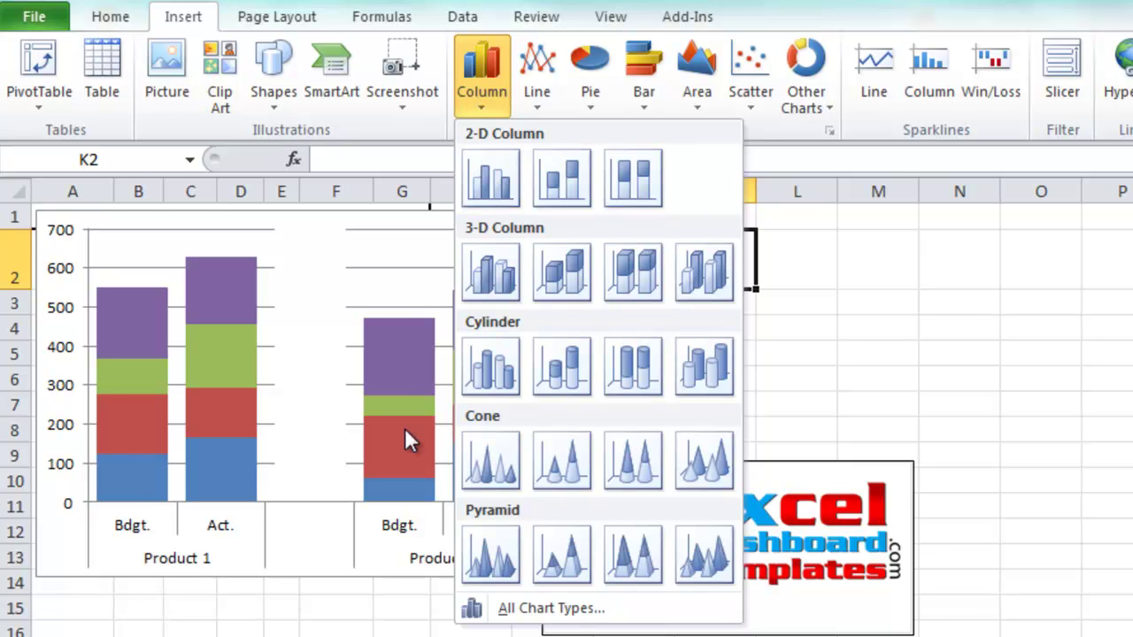
{"action": "key", "text": "Escape"}
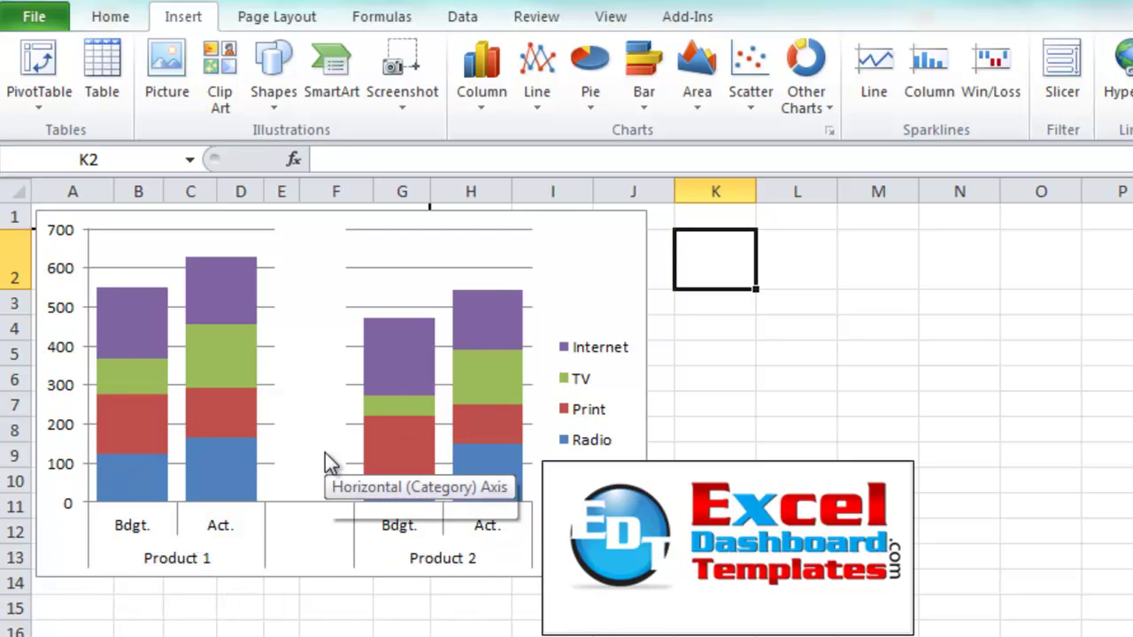
{"action": "mouse_move", "coordinate": [324, 452]}
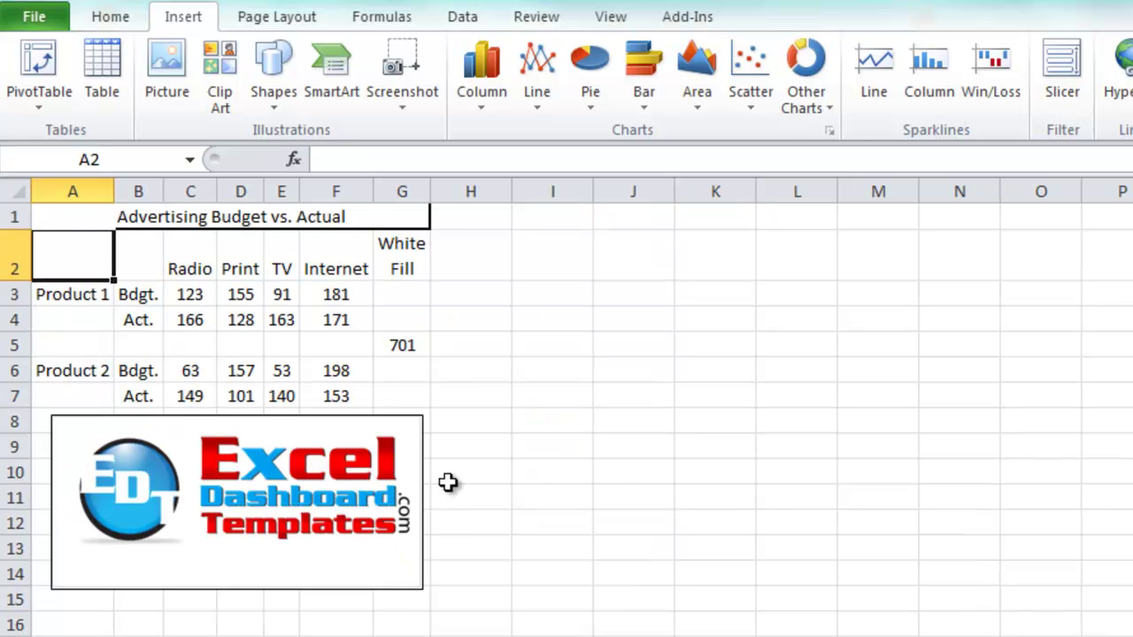
{"action": "left_click", "coordinate": [537, 501]}
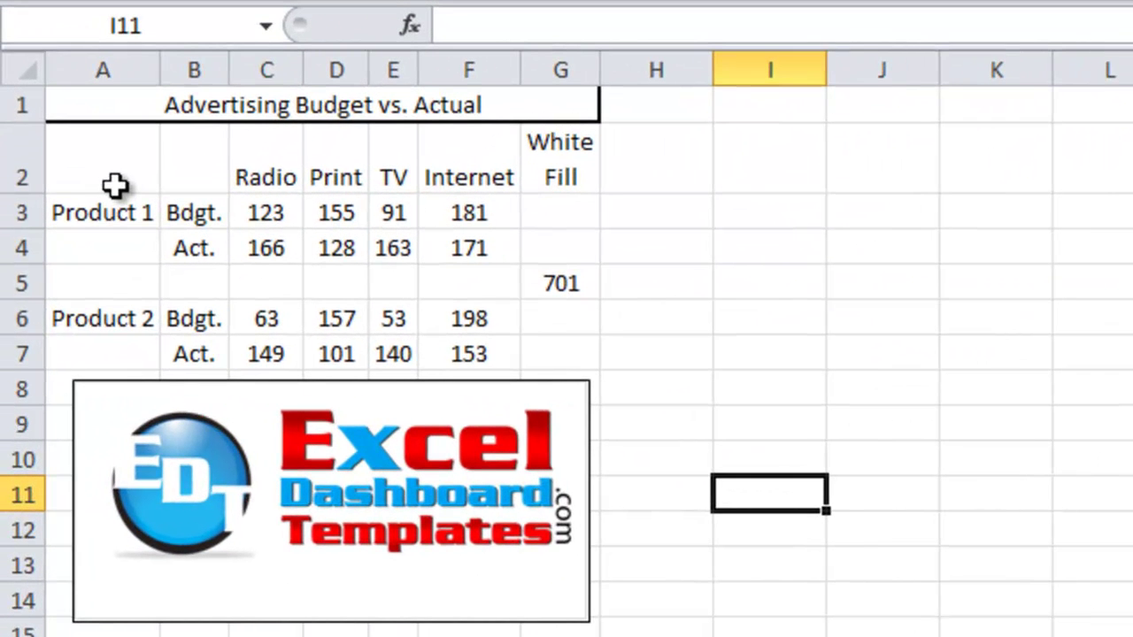
{"action": "left_click", "coordinate": [112, 271]}
{"action": "left_click_drag", "start_coordinate": [156, 187], "coordinate": [555, 358]}
{"action": "left_click", "coordinate": [724, 360]}
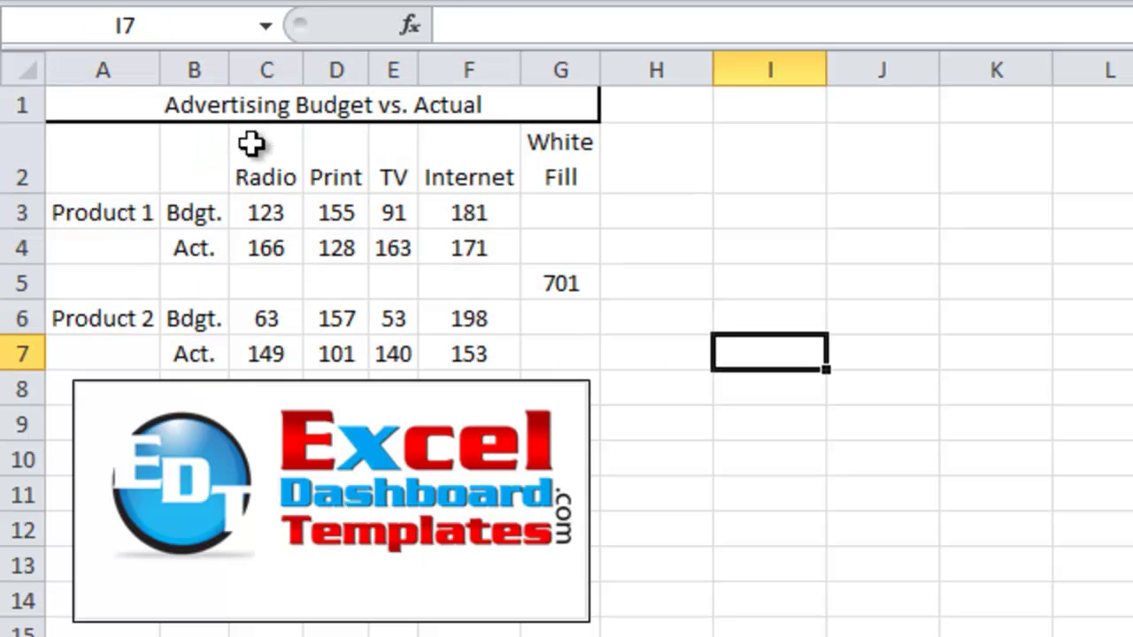
{"action": "left_click_drag", "start_coordinate": [250, 142], "coordinate": [447, 149]}
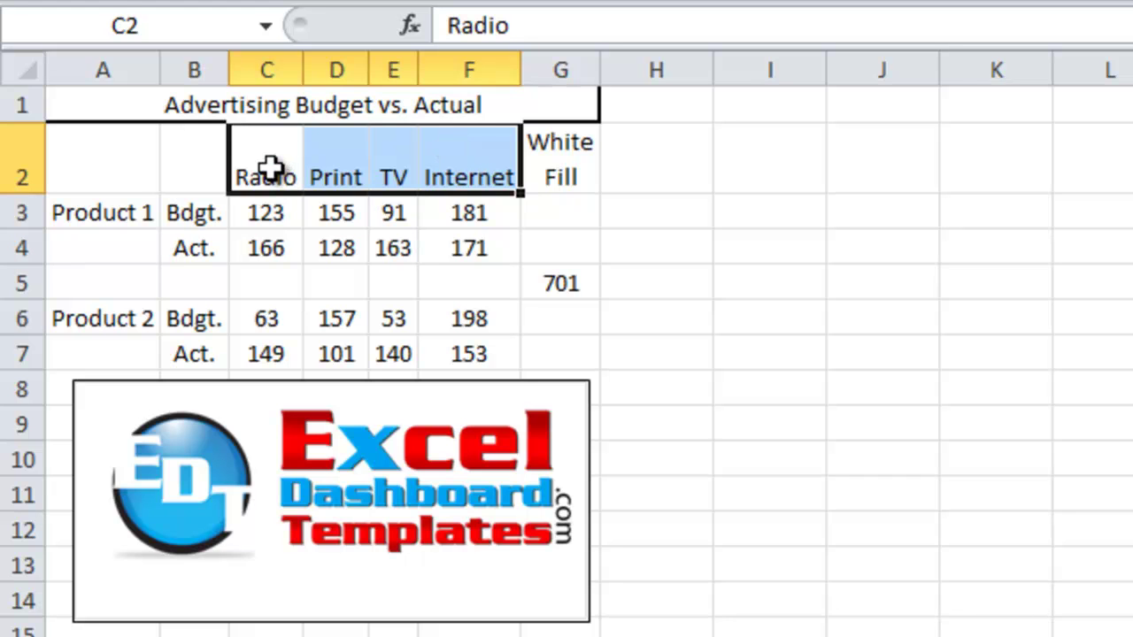
{"action": "left_click_drag", "start_coordinate": [271, 169], "coordinate": [455, 167]}
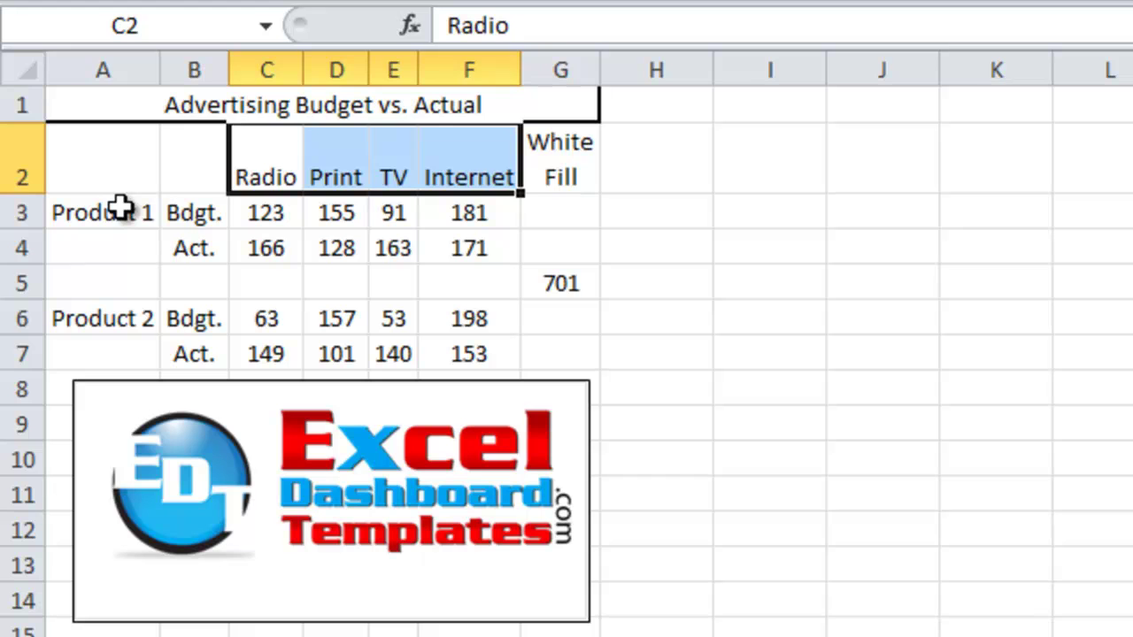
{"action": "left_click_drag", "start_coordinate": [121, 209], "coordinate": [115, 305]}
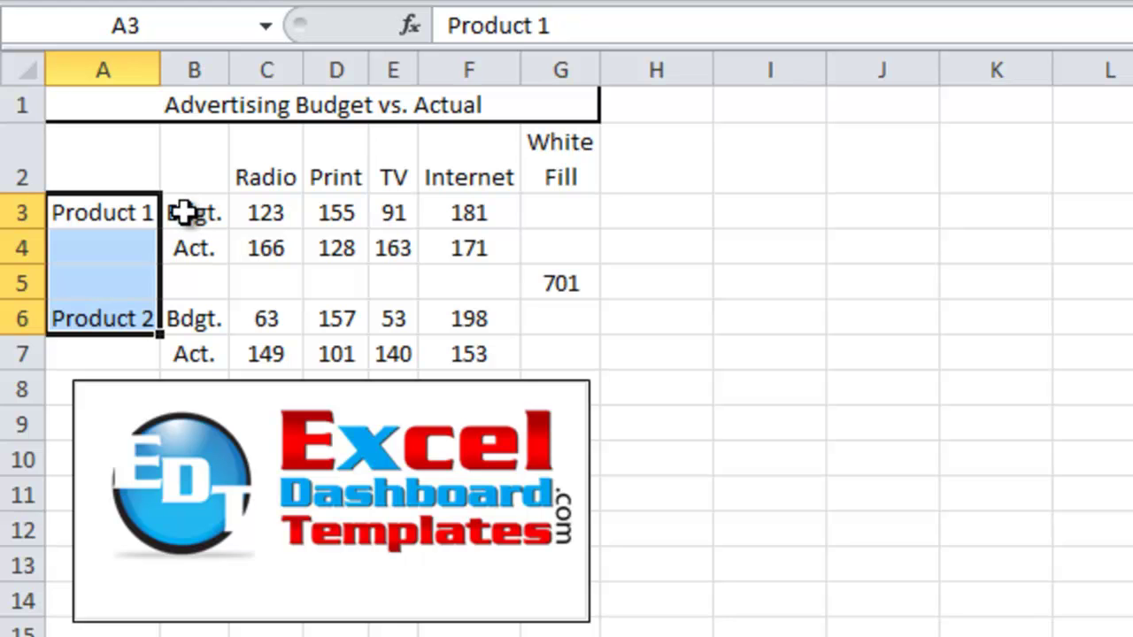
{"action": "left_click", "coordinate": [181, 177]}
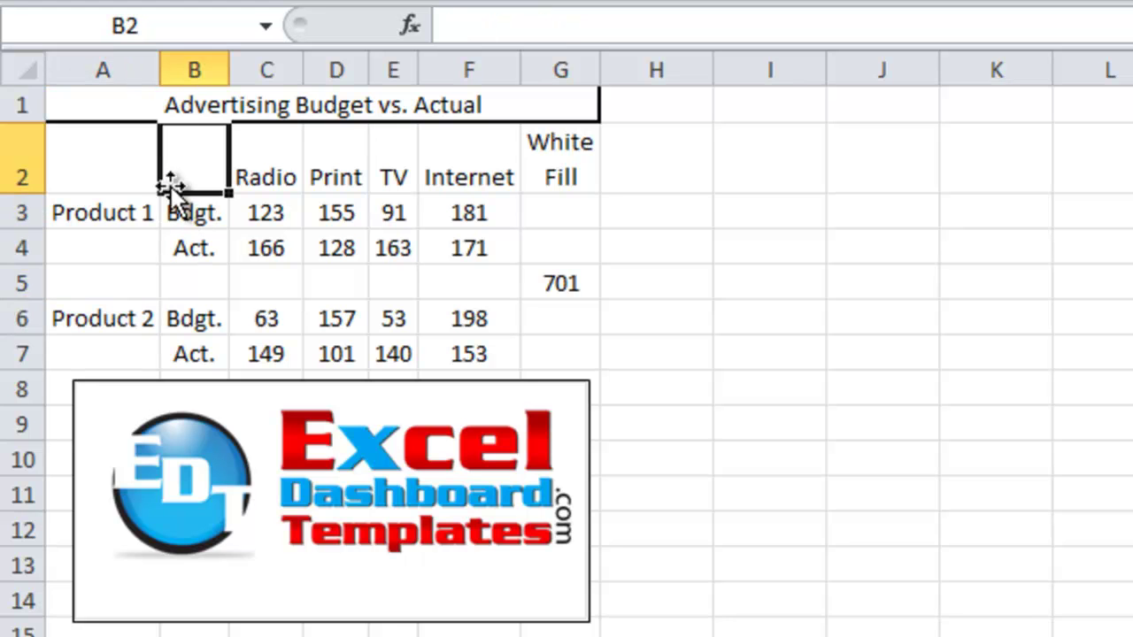
{"action": "left_click_drag", "start_coordinate": [179, 213], "coordinate": [419, 216]}
{"action": "left_click_drag", "start_coordinate": [177, 250], "coordinate": [479, 241]}
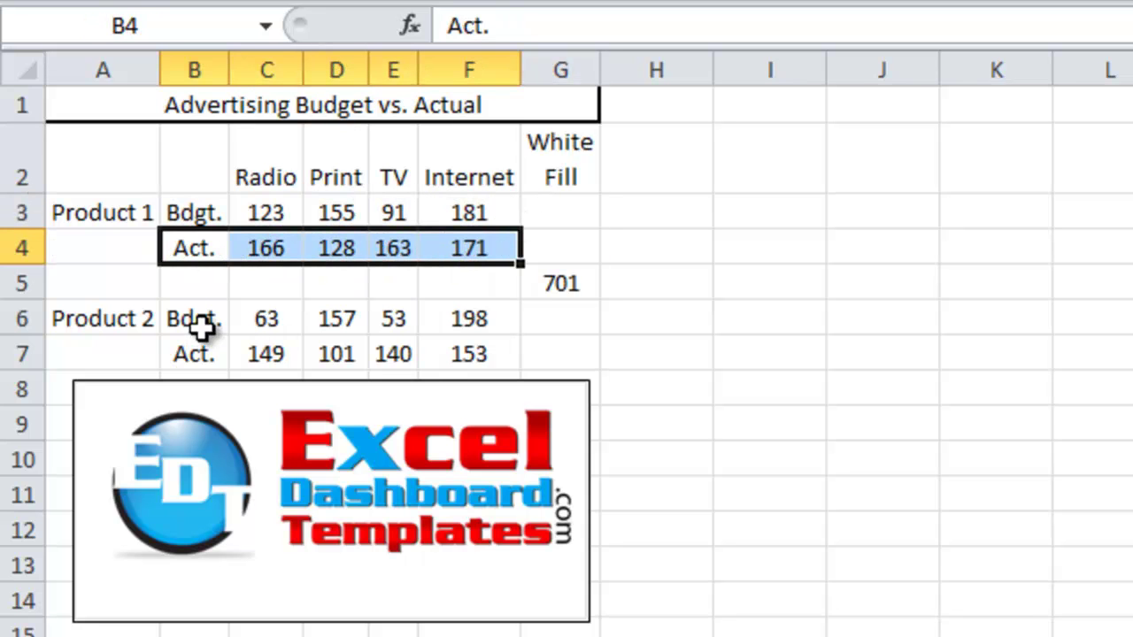
{"action": "left_click", "coordinate": [152, 318]}
{"action": "left_click_drag", "start_coordinate": [155, 320], "coordinate": [500, 337]}
{"action": "left_click", "coordinate": [565, 334]}
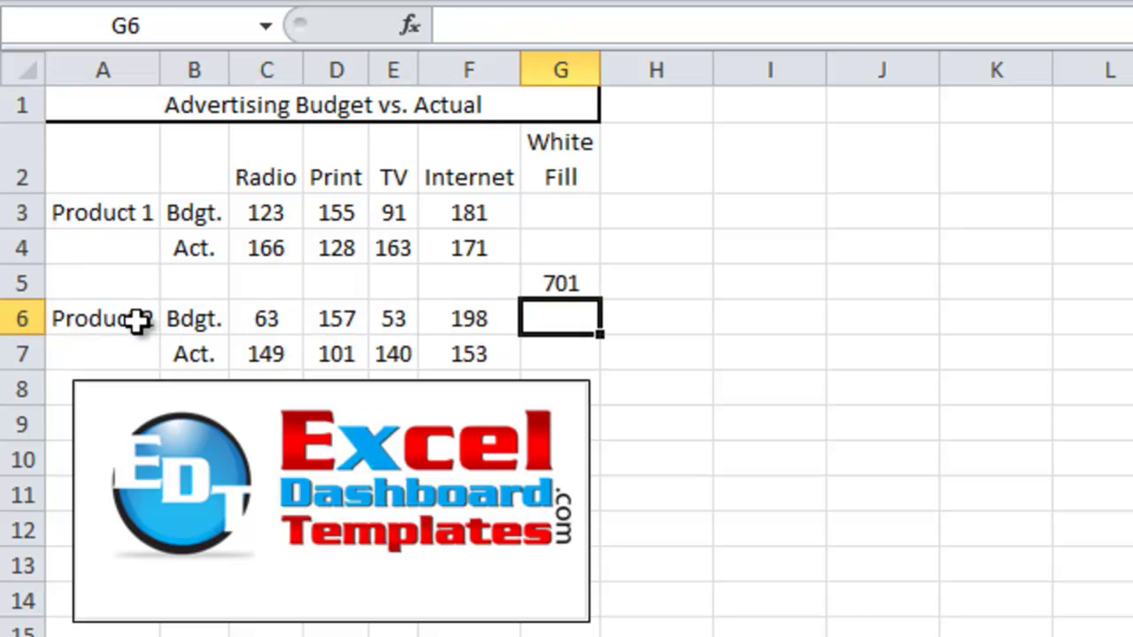
{"action": "left_click_drag", "start_coordinate": [145, 320], "coordinate": [182, 345]}
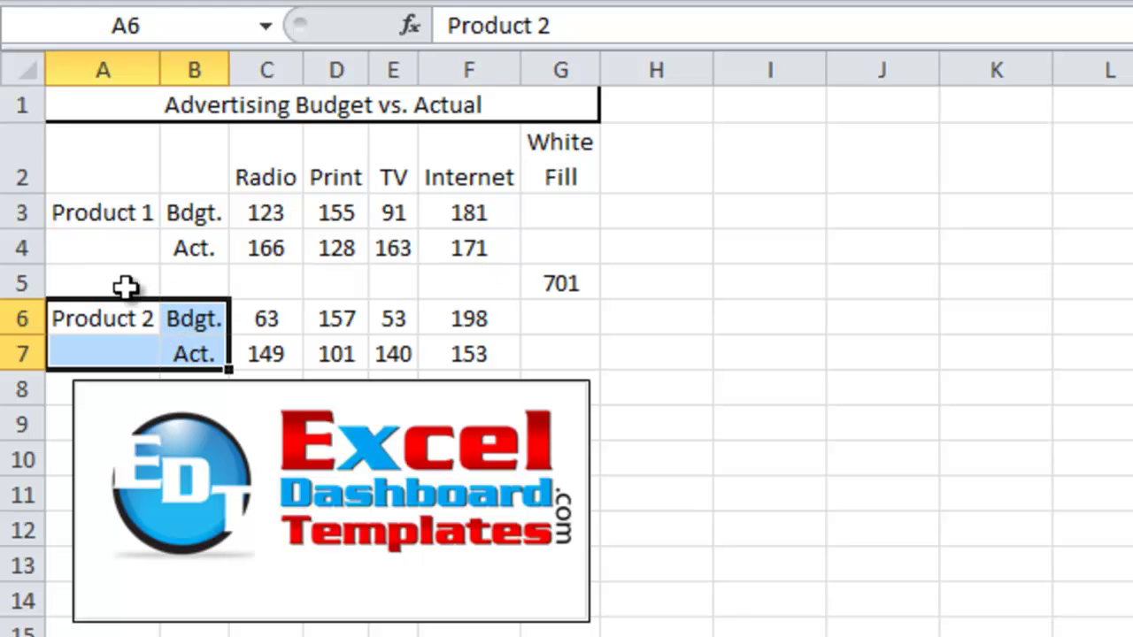
{"action": "left_click_drag", "start_coordinate": [125, 286], "coordinate": [558, 286]}
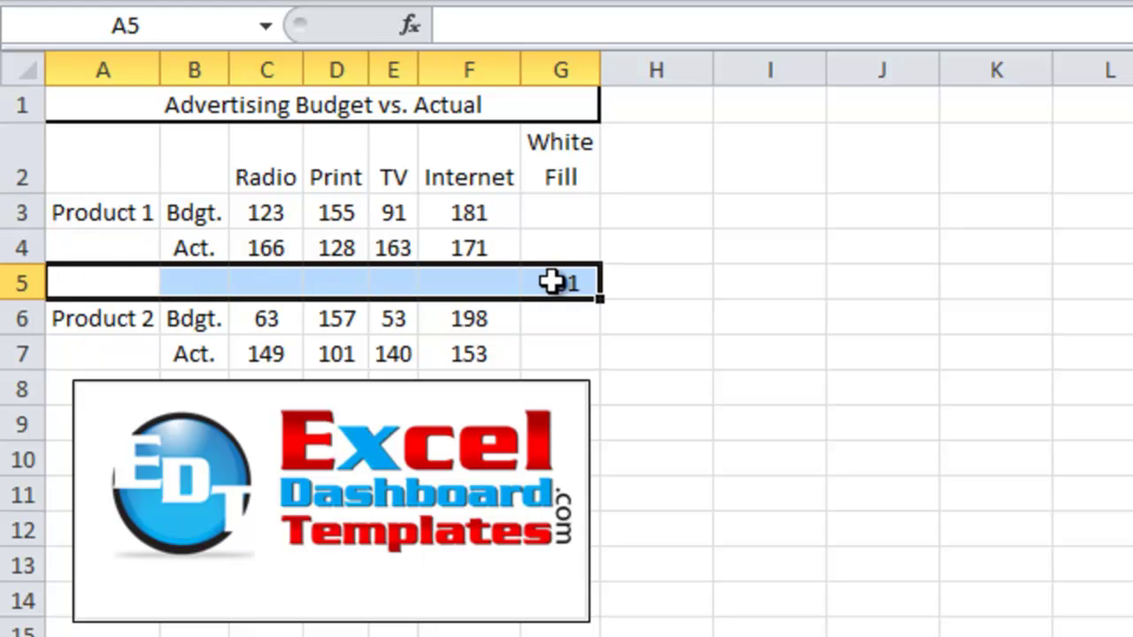
{"action": "left_click_drag", "start_coordinate": [546, 167], "coordinate": [536, 354]}
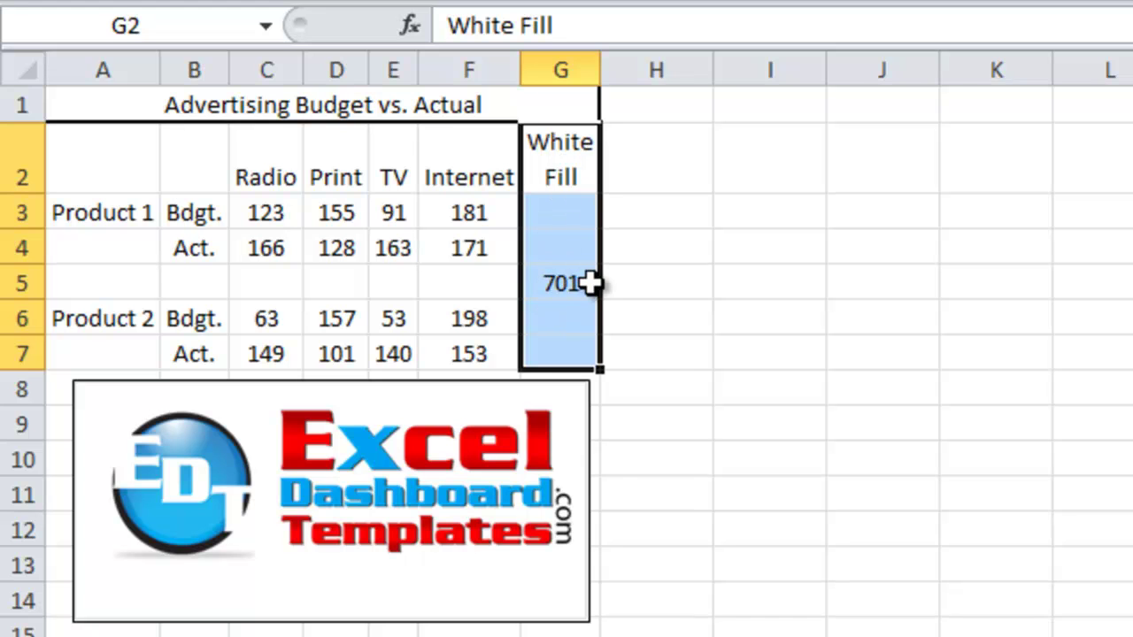
{"action": "key", "text": "ctrl"}
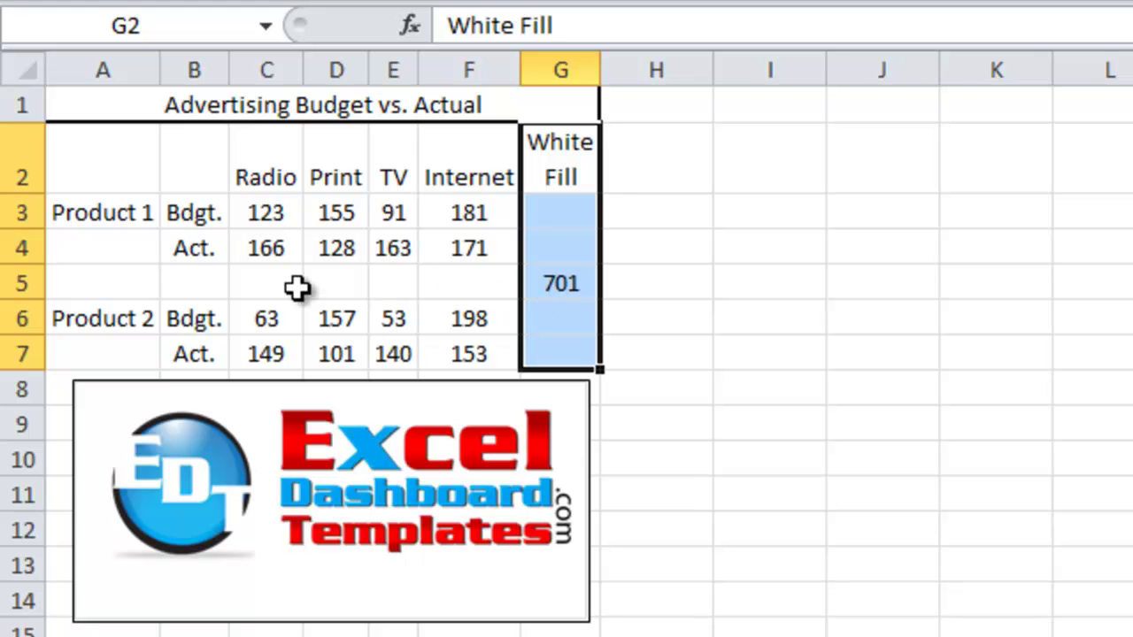
{"action": "left_click", "coordinate": [152, 279]}
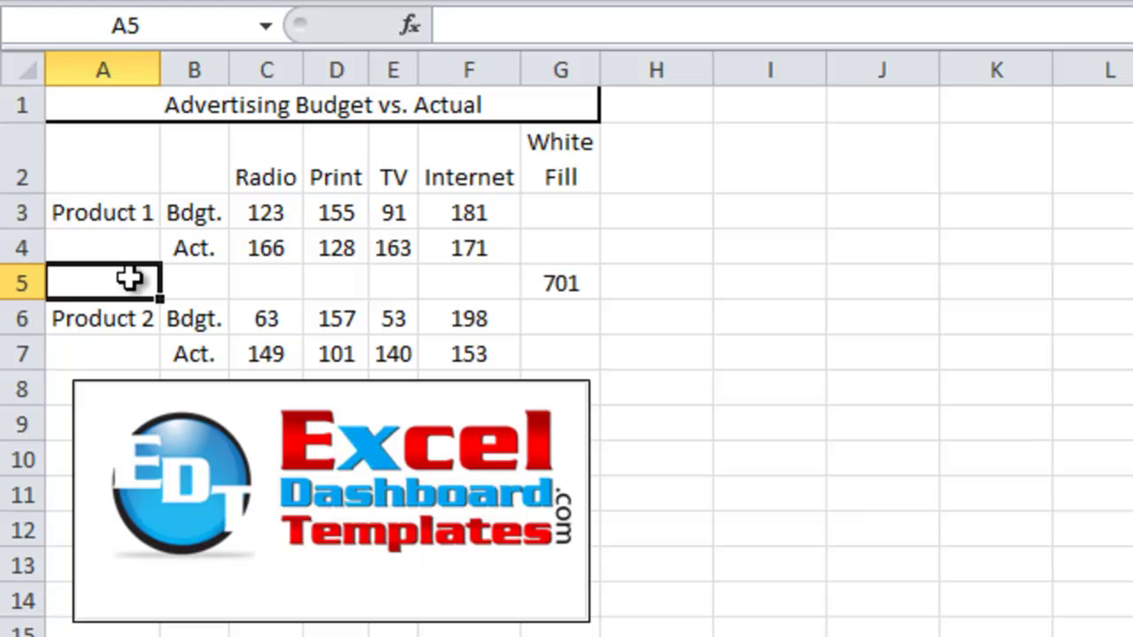
{"action": "double_click", "coordinate": [132, 279]}
{"action": "left_click", "coordinate": [488, 33]}
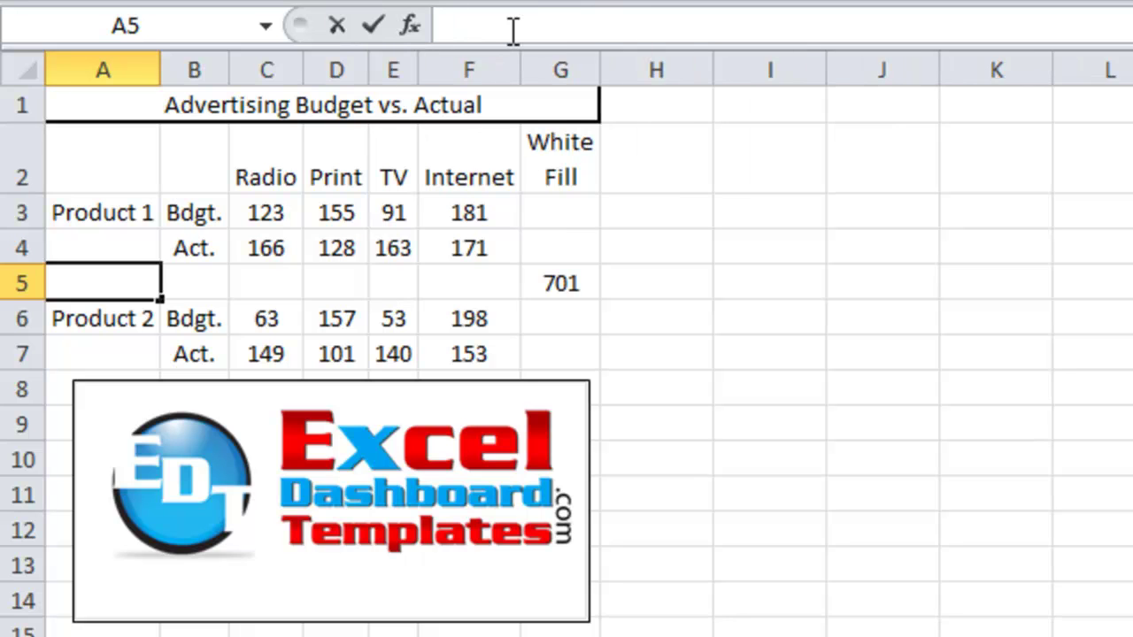
{"action": "key", "text": "Escape"}
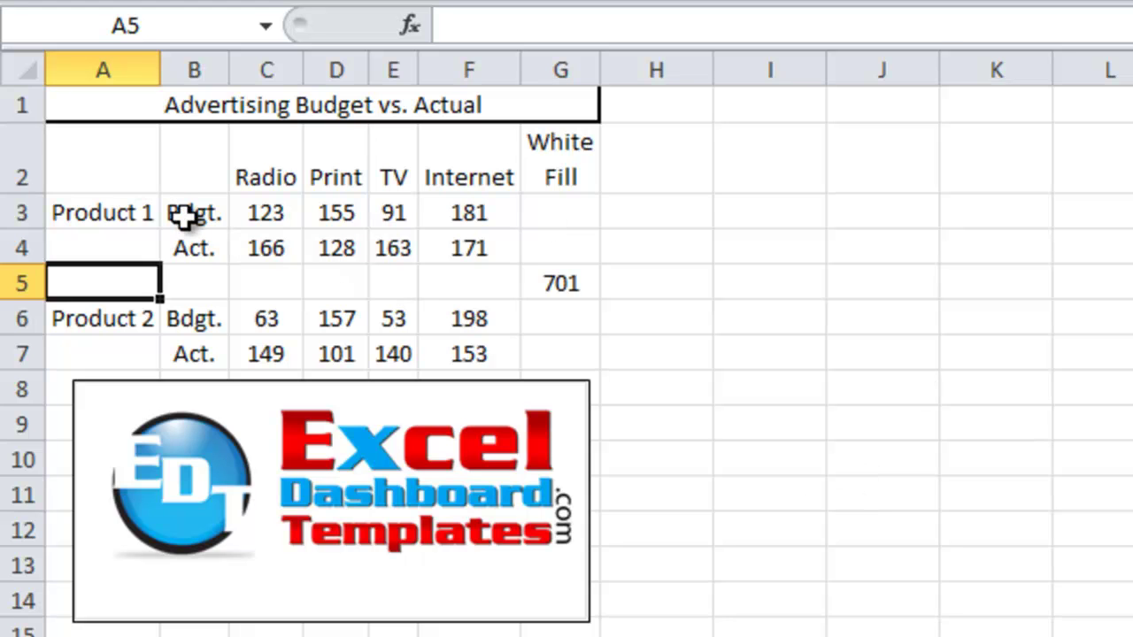
Select A2:G7, including the White Fill column, and insert a 2-D Stacked Column chart
{"action": "left_click_drag", "start_coordinate": [105, 171], "coordinate": [474, 350]}
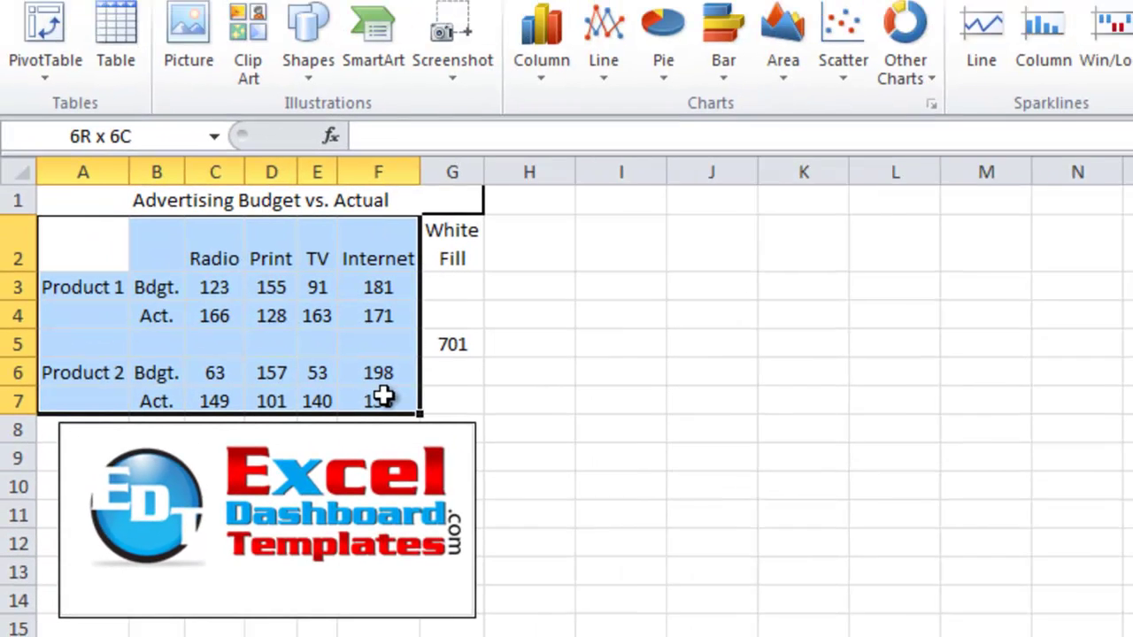
{"action": "left_click_drag", "start_coordinate": [383, 399], "coordinate": [428, 399]}
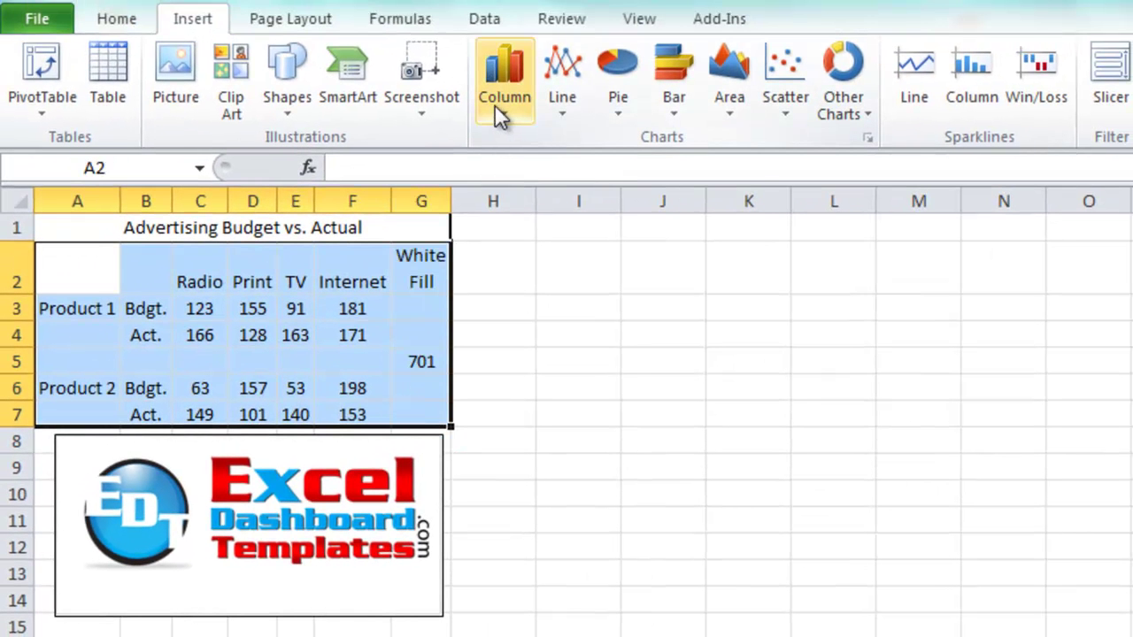
{"action": "left_click", "coordinate": [111, 22]}
{"action": "left_click", "coordinate": [174, 23]}
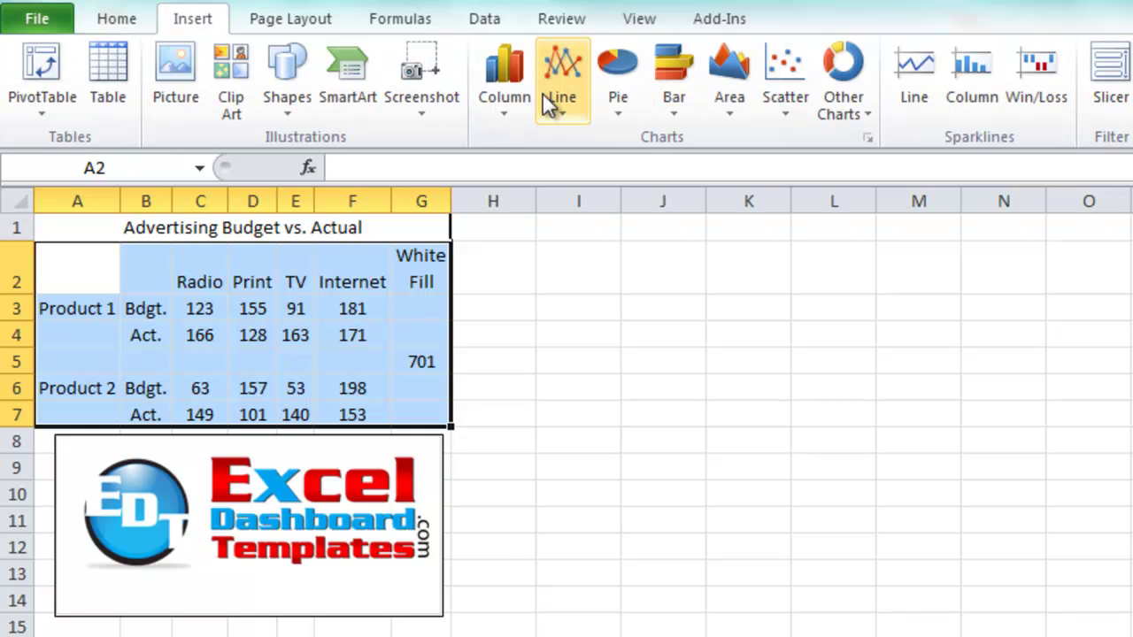
{"action": "left_click", "coordinate": [505, 99]}
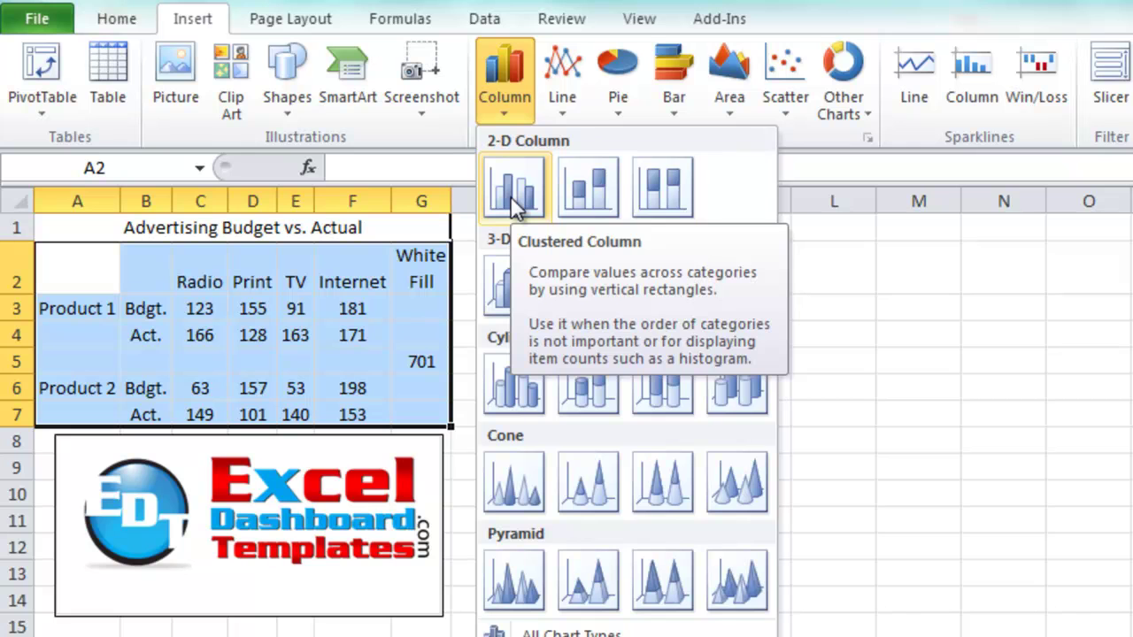
{"action": "left_click", "coordinate": [577, 197]}
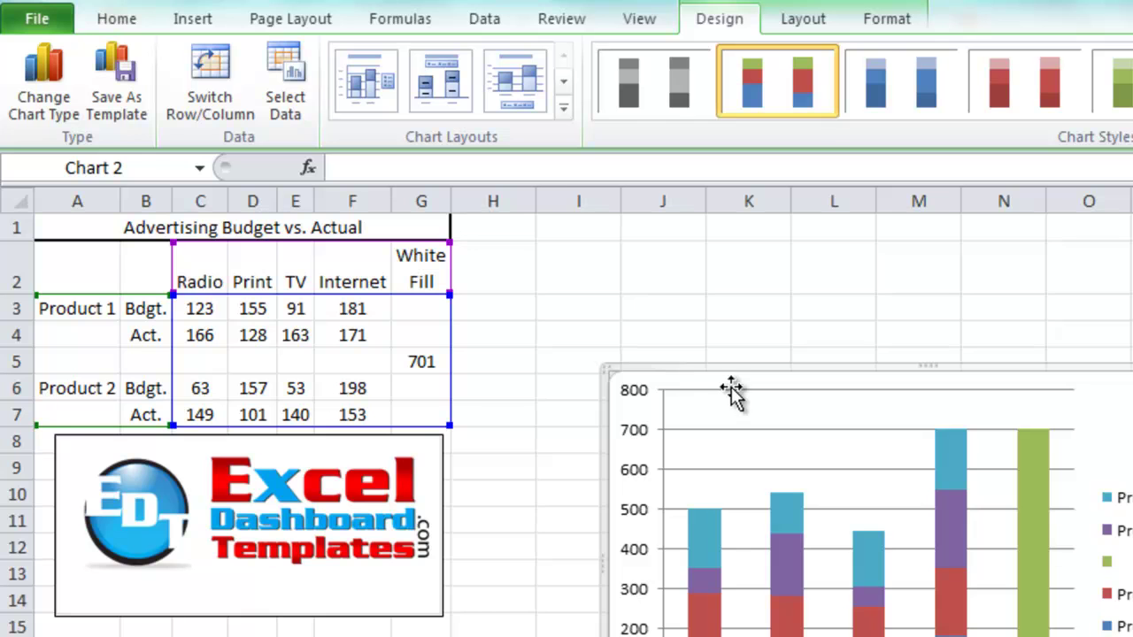
Move Chart 2 up-left and switch rows/columns so Bdgt. and Act. stacks group by product
{"action": "left_click_drag", "start_coordinate": [751, 379], "coordinate": [608, 235]}
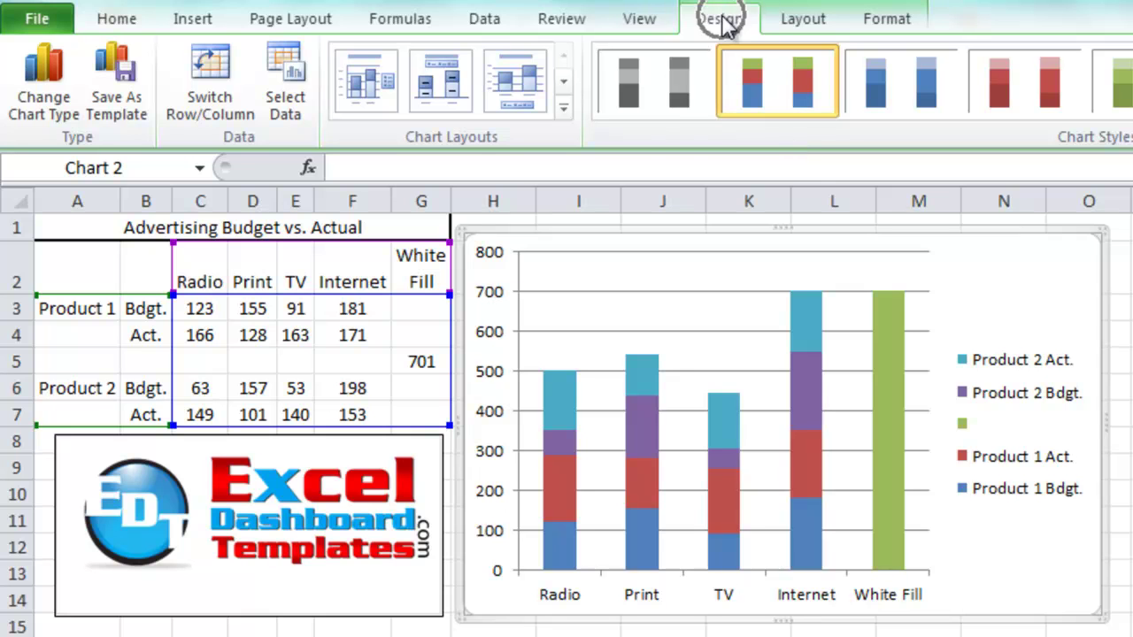
{"action": "left_click", "coordinate": [221, 90]}
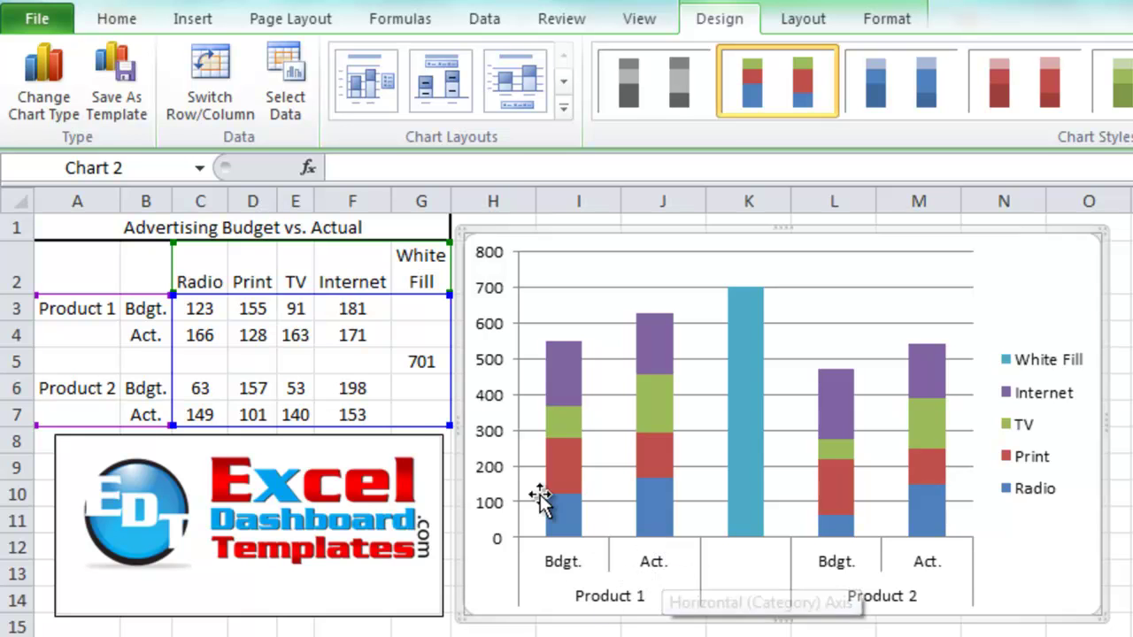
{"action": "left_click", "coordinate": [135, 366]}
{"action": "left_click", "coordinate": [92, 369]}
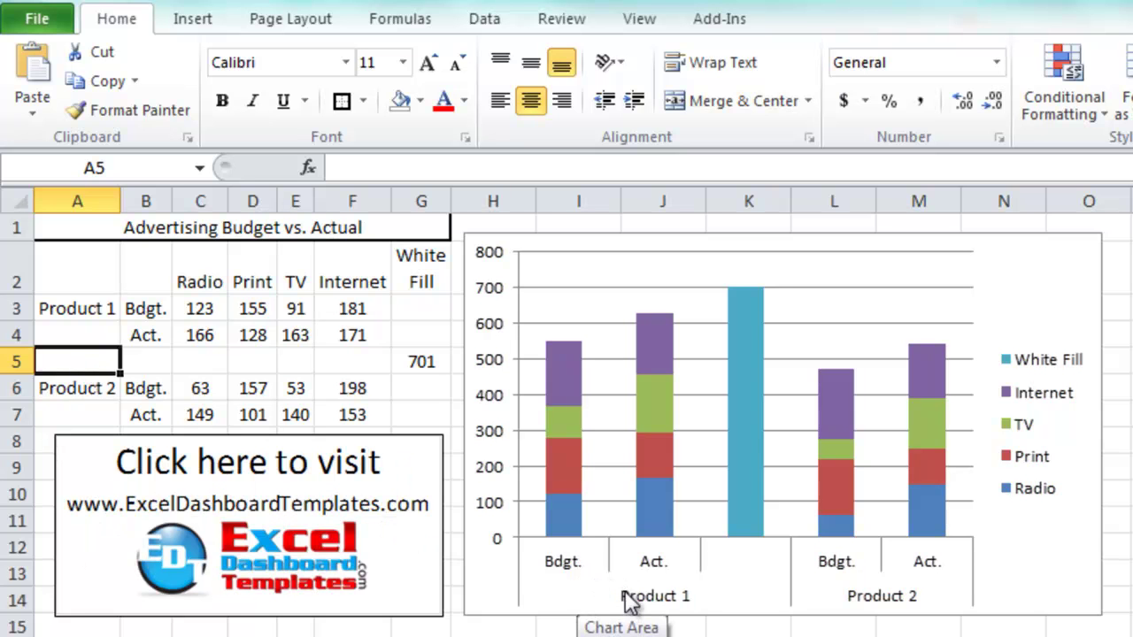
{"action": "left_click", "coordinate": [651, 604]}
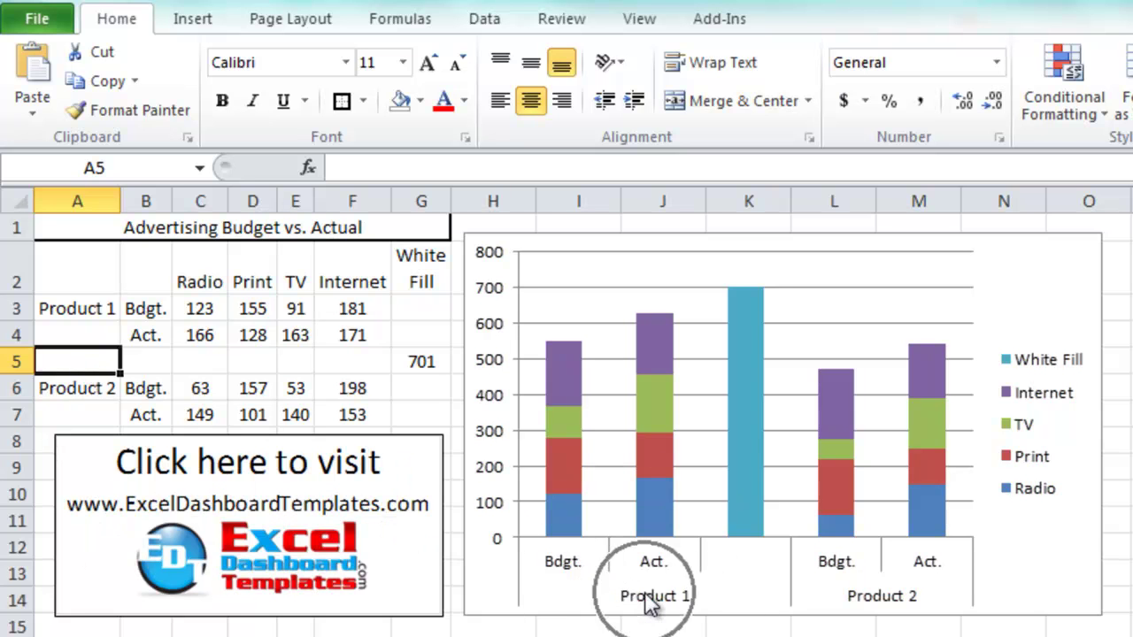
{"action": "double_click", "coordinate": [95, 360]}
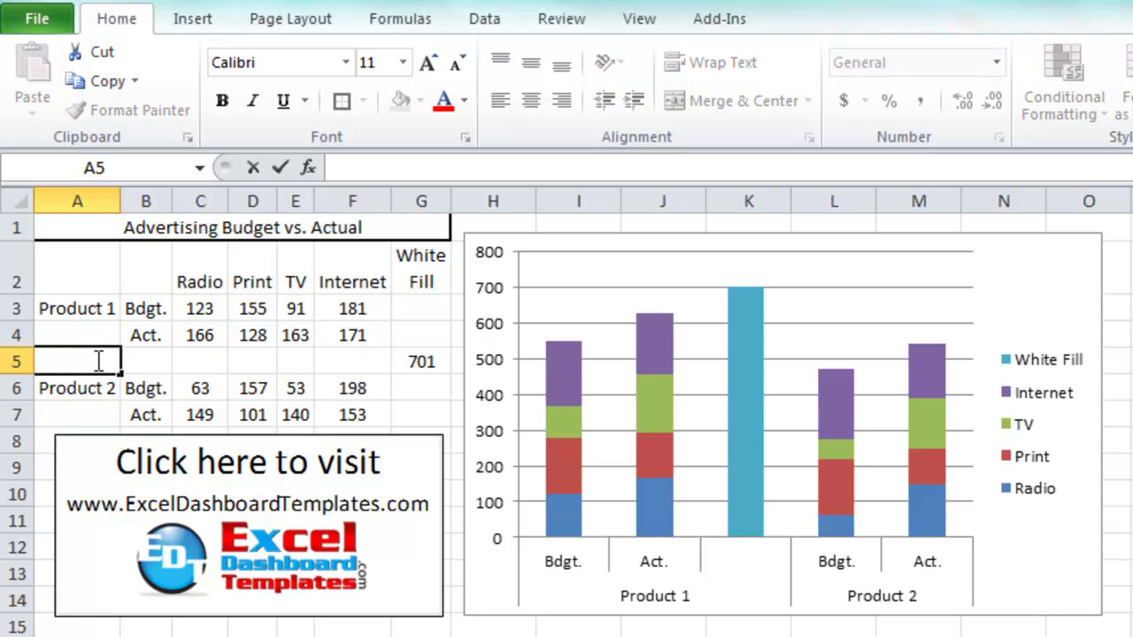
{"action": "key", "text": "Return"}
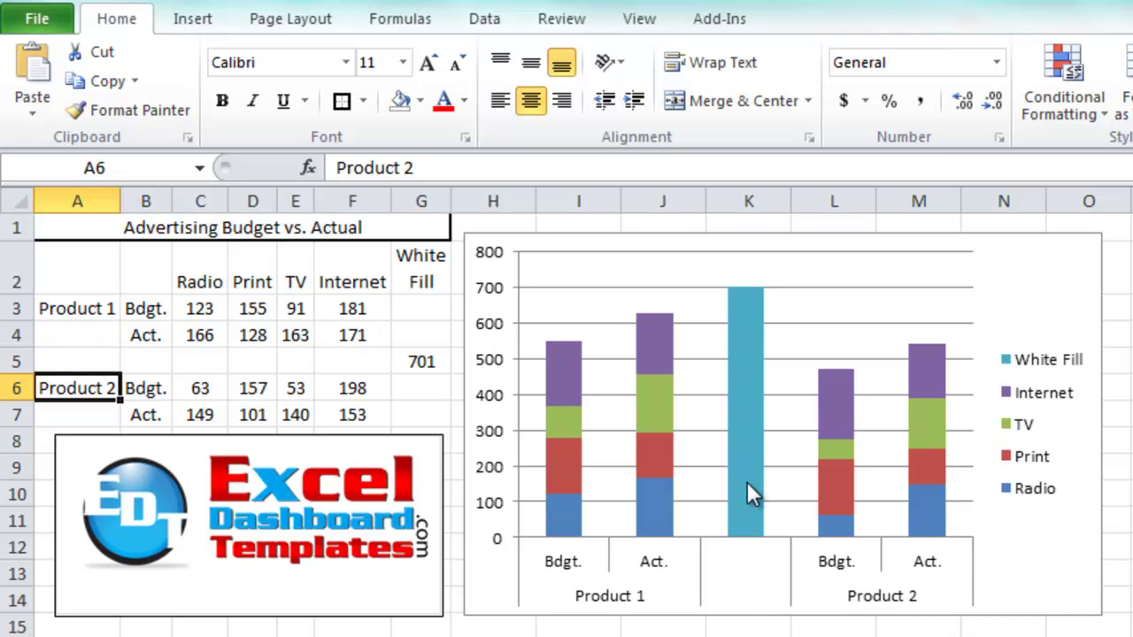
{"action": "mouse_move", "coordinate": [656, 404]}
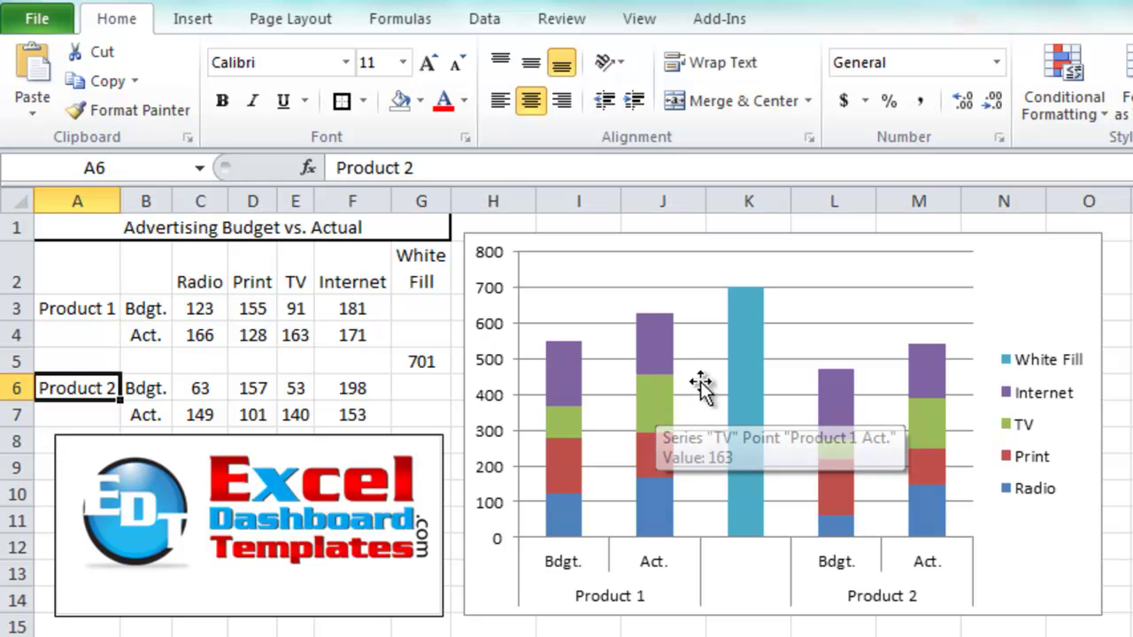
Reduce the series gap width from 150% to 20% via the Internet series' formatting settings
{"action": "right_click", "coordinate": [566, 385]}
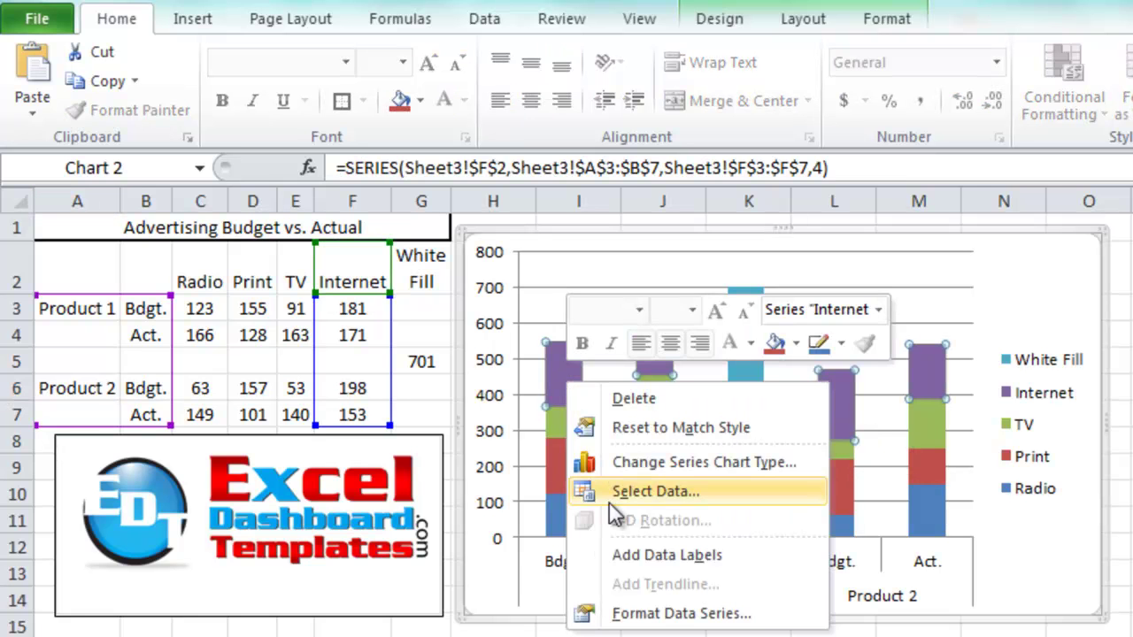
{"action": "left_click", "coordinate": [653, 615]}
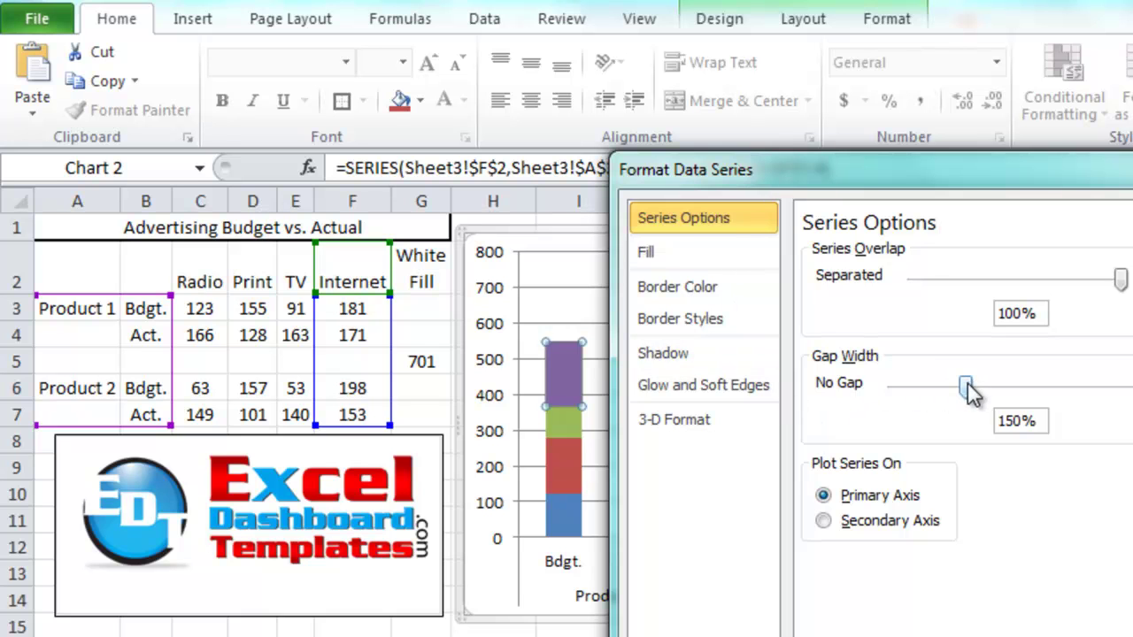
{"action": "left_click_drag", "start_coordinate": [971, 394], "coordinate": [909, 397]}
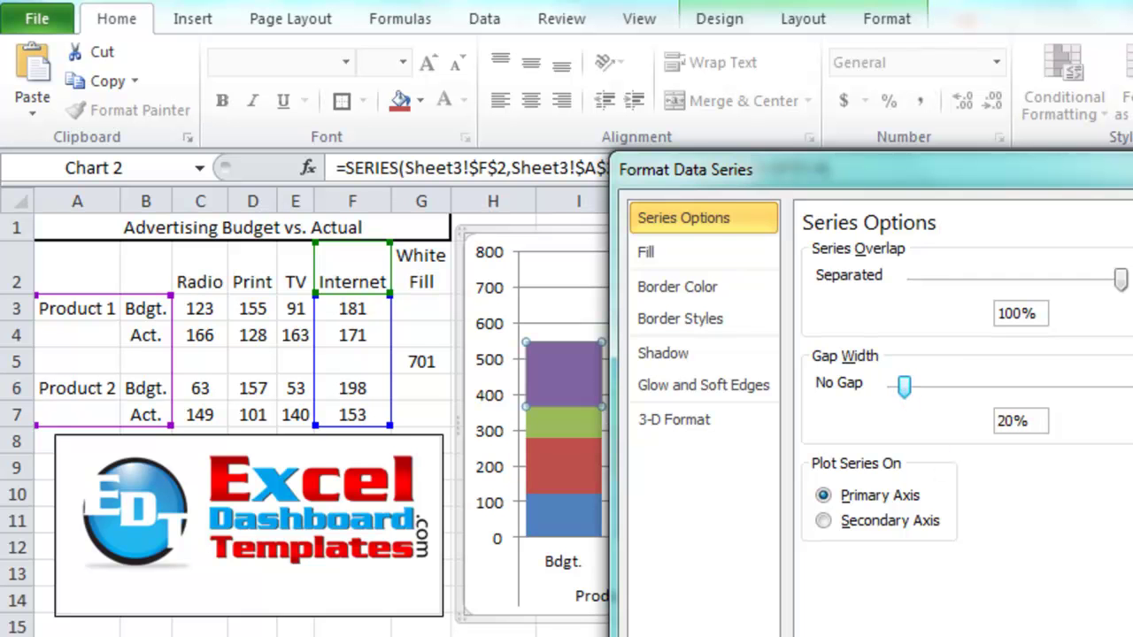
{"action": "key", "text": "Escape"}
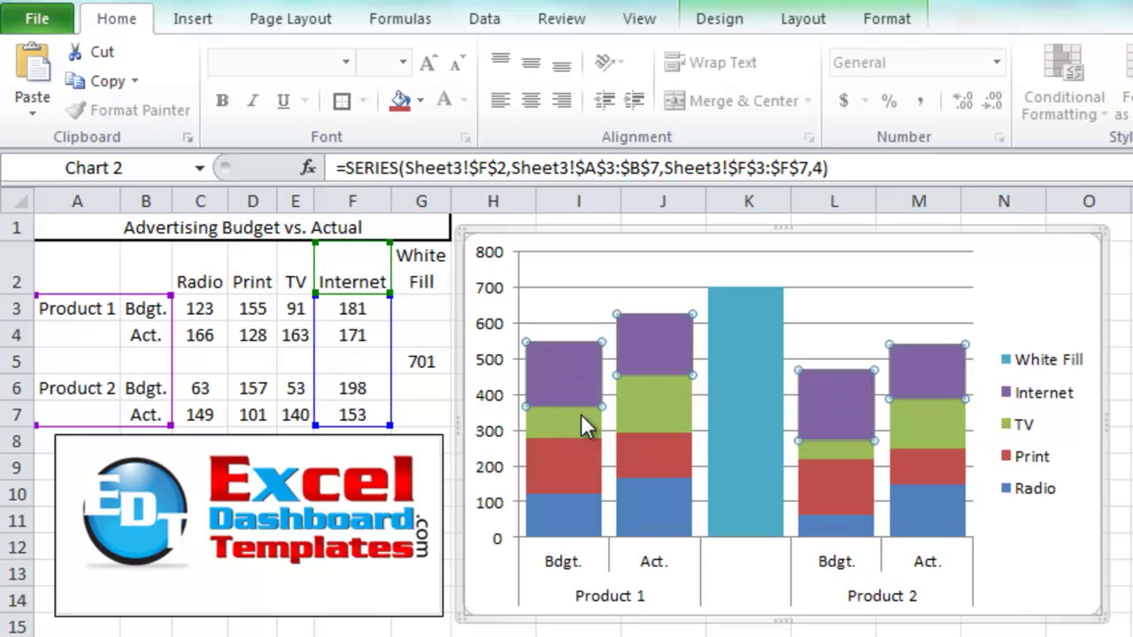
Give the White Fill series a solid fill in White from the theme colours
{"action": "mouse_move", "coordinate": [581, 414]}
{"action": "left_click", "coordinate": [734, 303]}
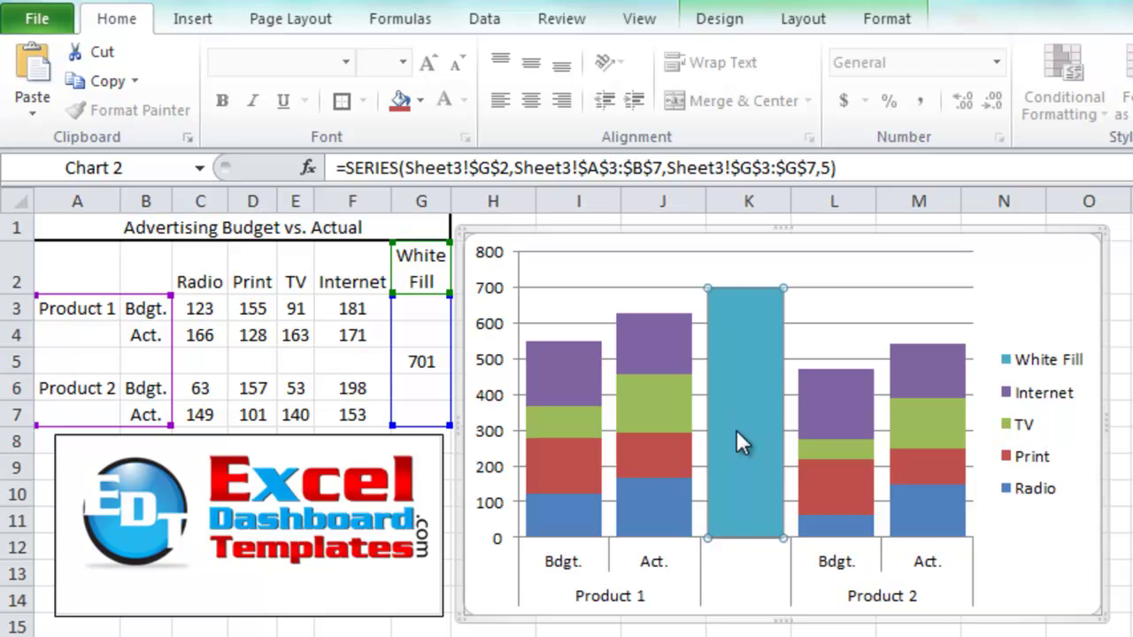
{"action": "right_click", "coordinate": [724, 324]}
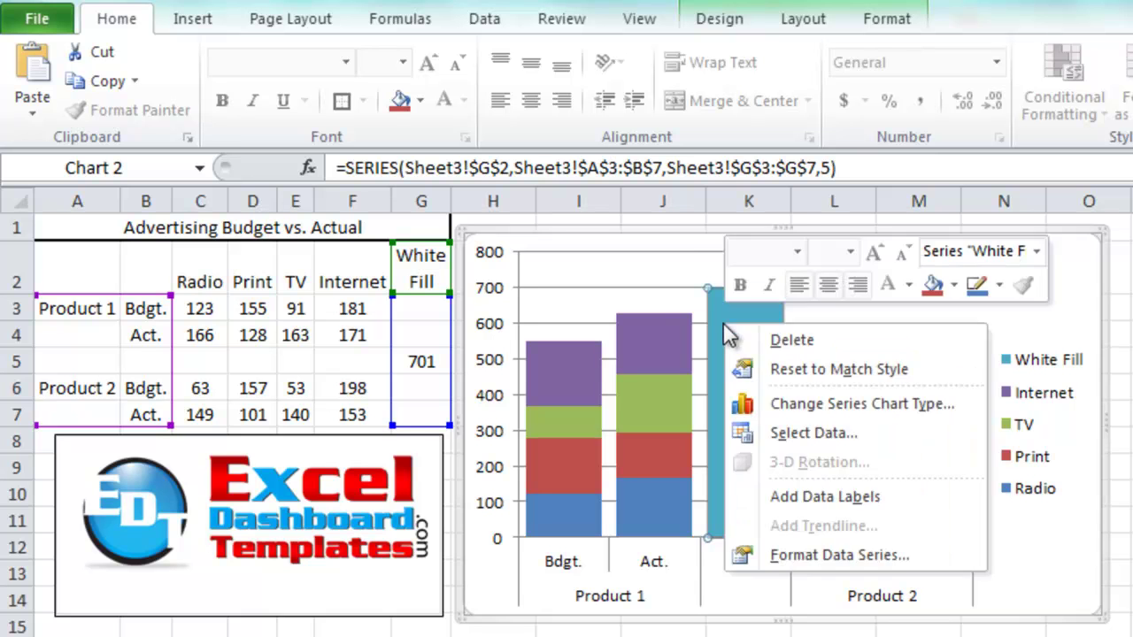
{"action": "left_click", "coordinate": [768, 547]}
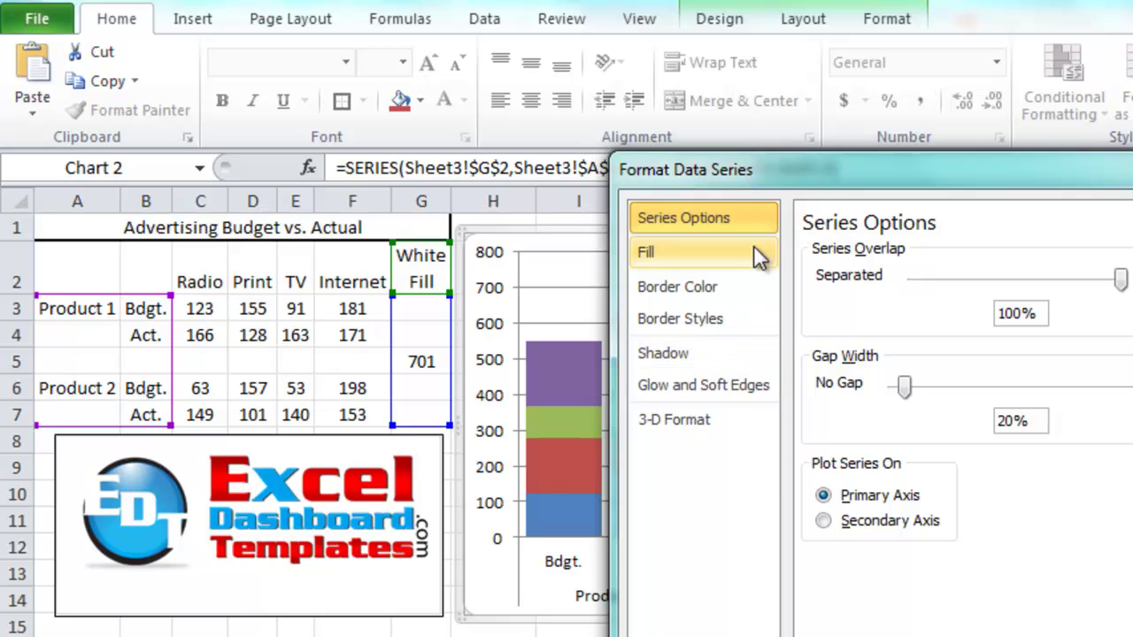
{"action": "left_click", "coordinate": [738, 250]}
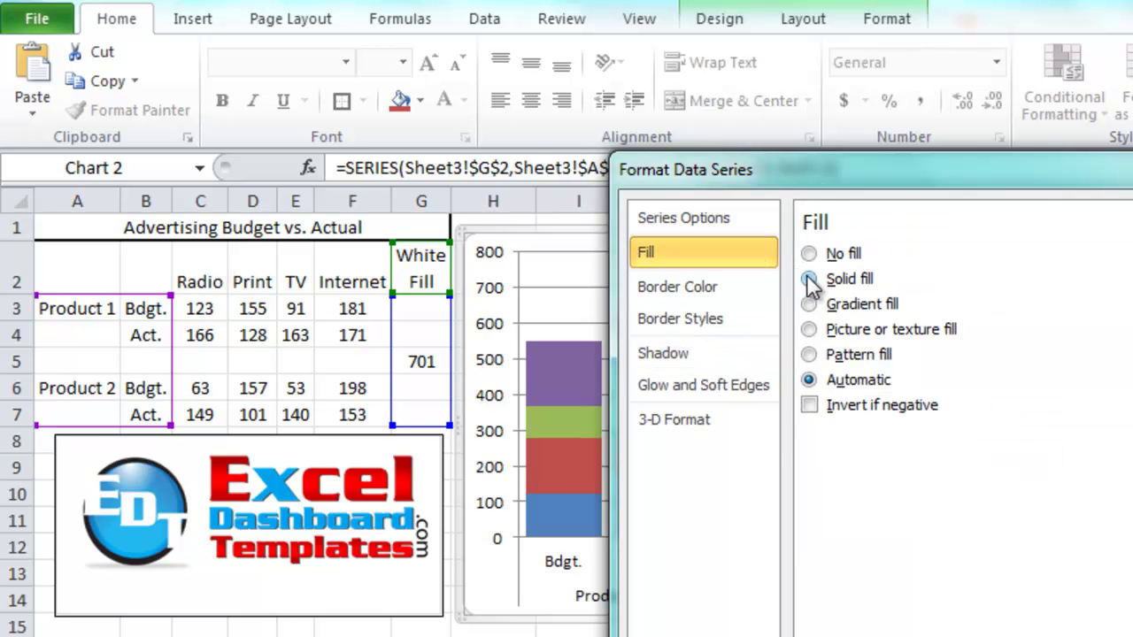
{"action": "left_click", "coordinate": [809, 279]}
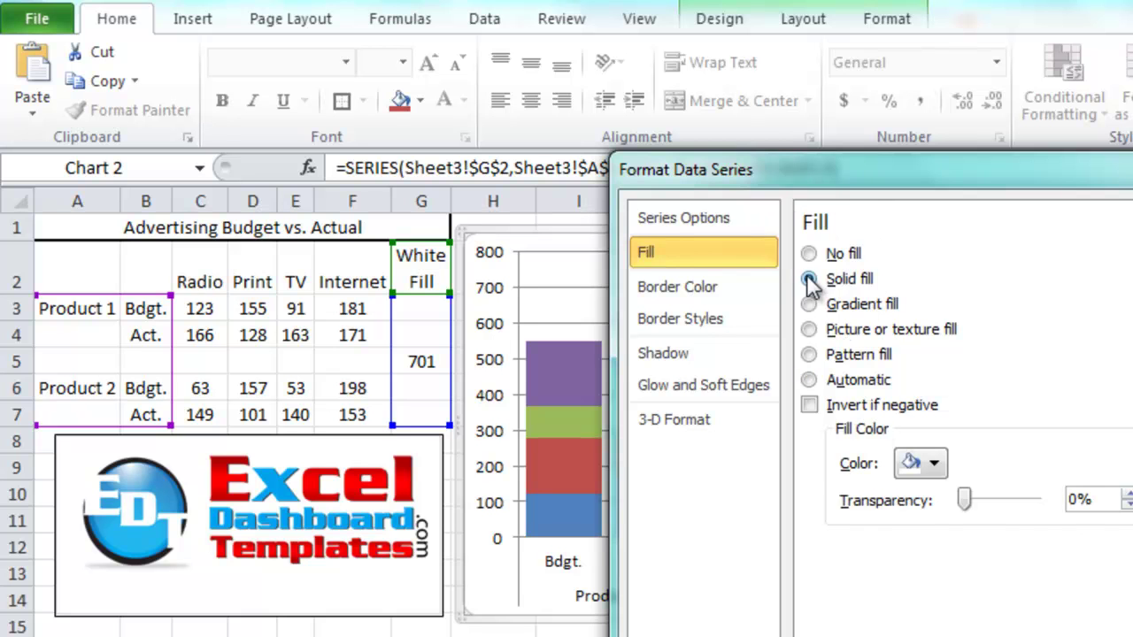
{"action": "left_click", "coordinate": [934, 465]}
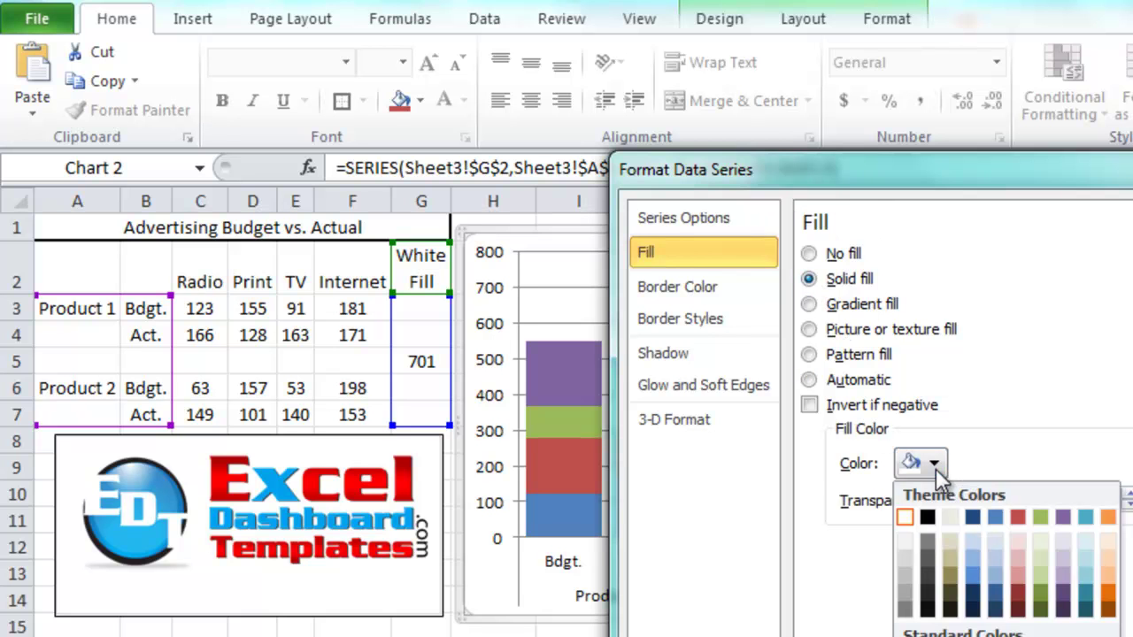
{"action": "left_click", "coordinate": [904, 518]}
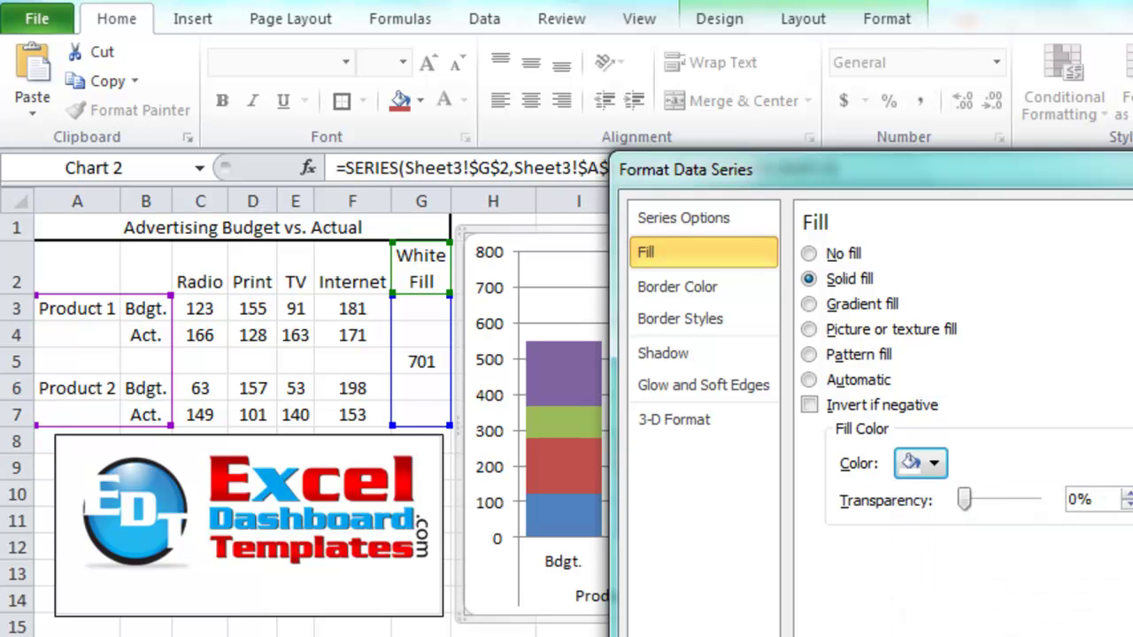
{"action": "key", "text": "Escape"}
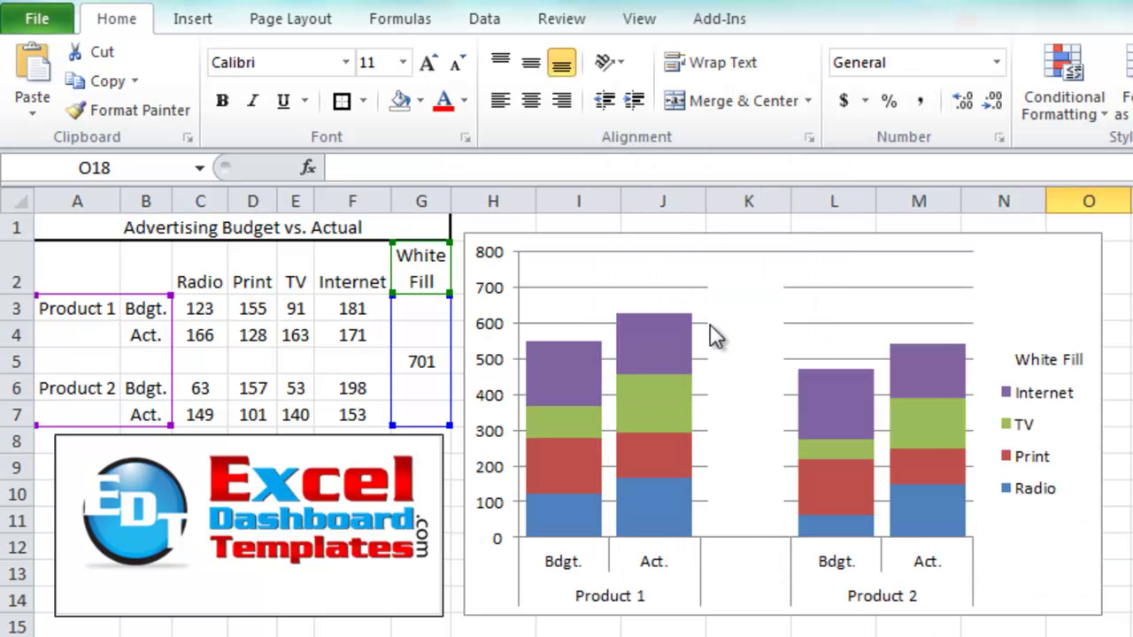
{"action": "mouse_move", "coordinate": [744, 358]}
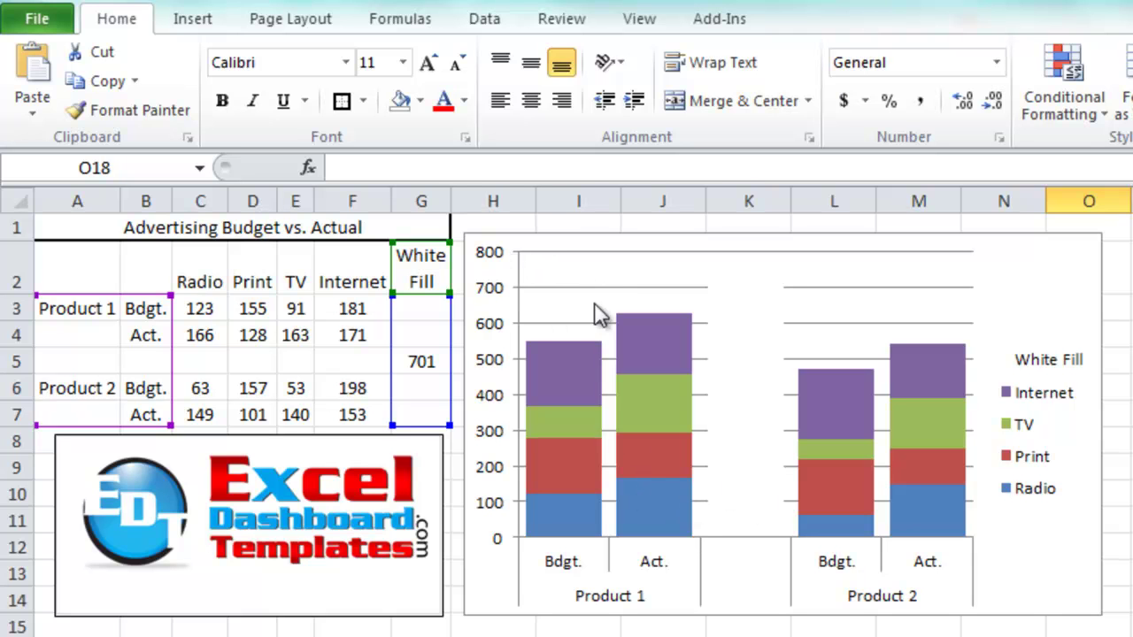
{"action": "left_click", "coordinate": [743, 347]}
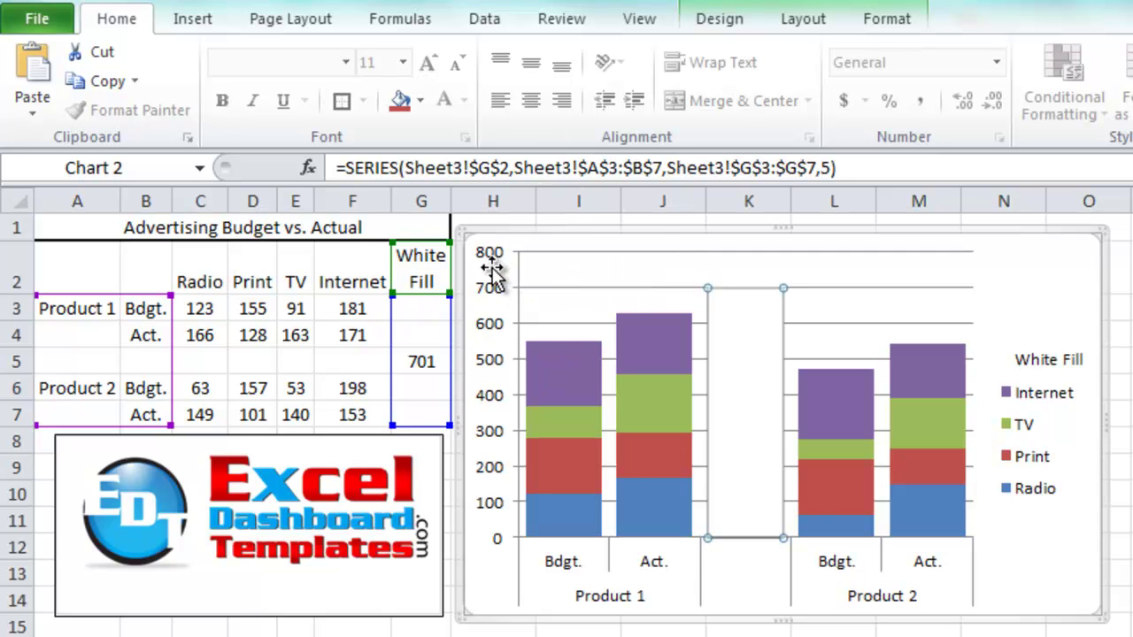
Fix the vertical axis minimum at 0.0 and replace the 800.0 maximum with 701
{"action": "left_click", "coordinate": [493, 299]}
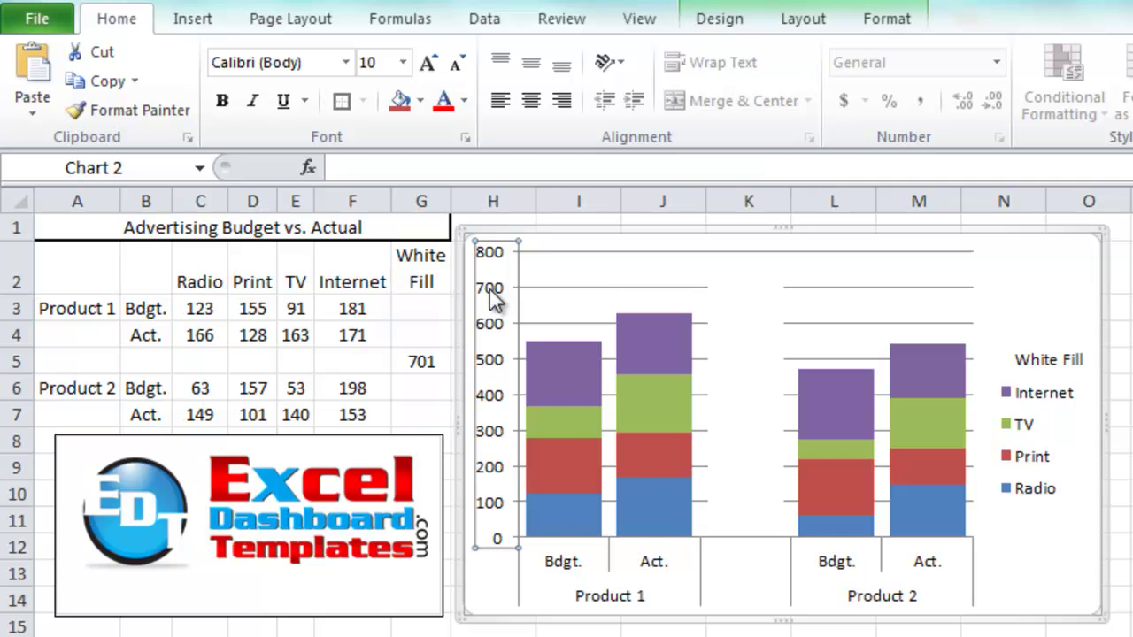
{"action": "right_click", "coordinate": [493, 299]}
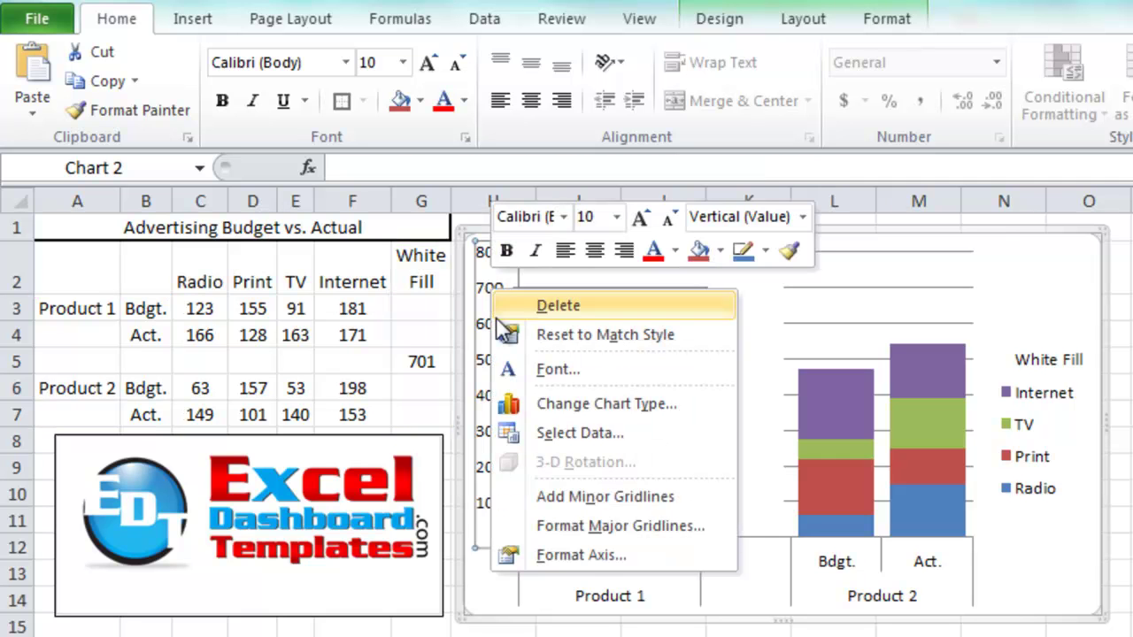
{"action": "left_click", "coordinate": [526, 555]}
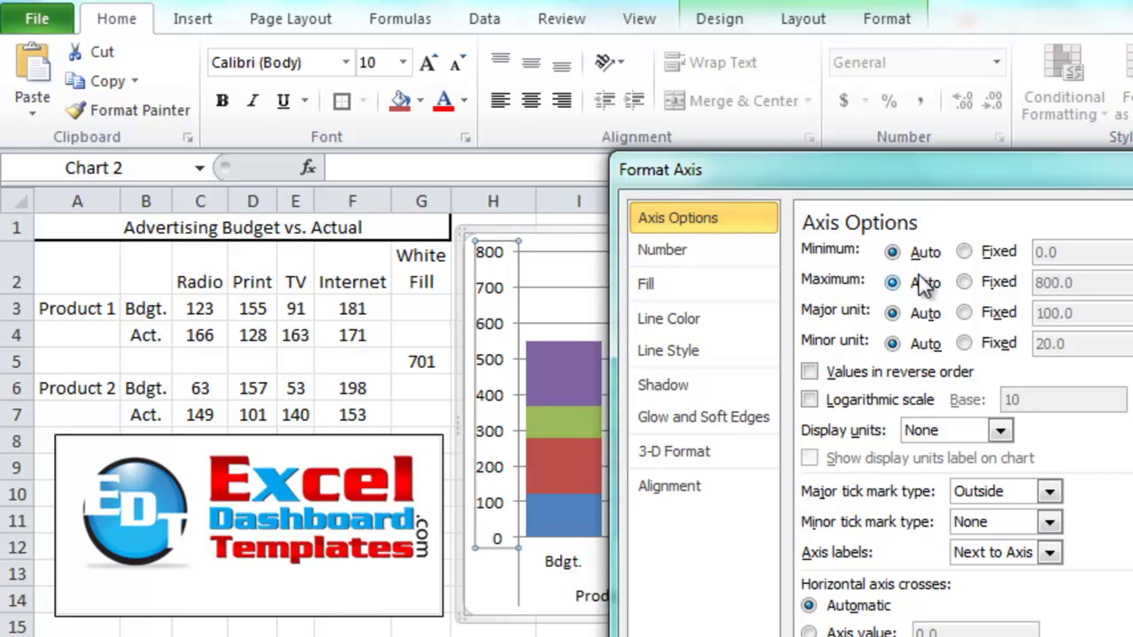
{"action": "left_click", "coordinate": [965, 252]}
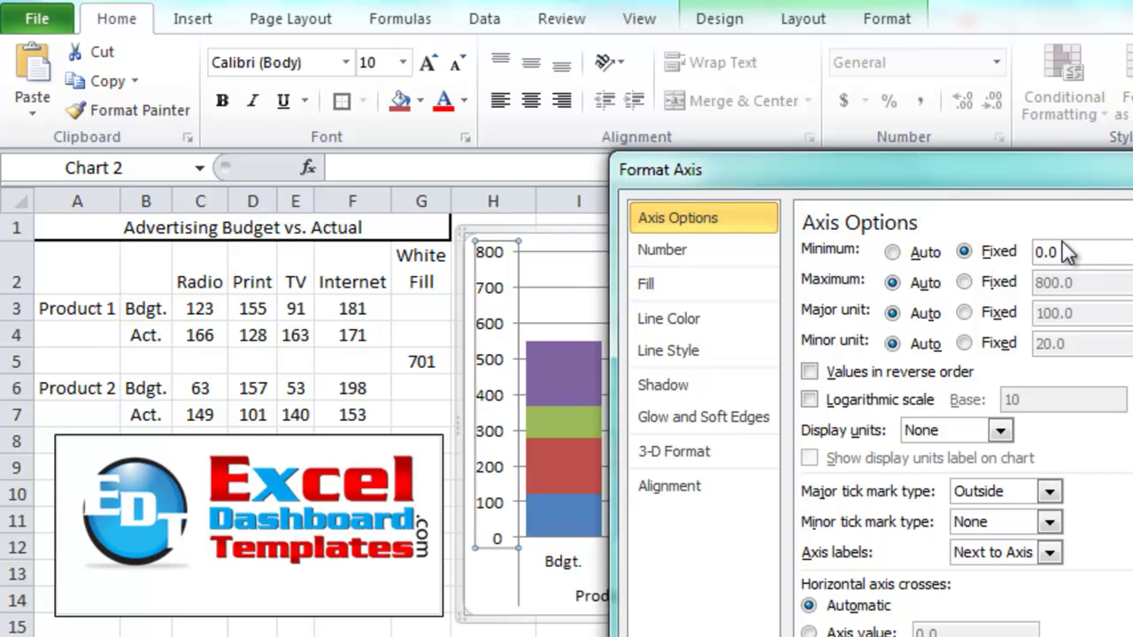
{"action": "left_click", "coordinate": [980, 278]}
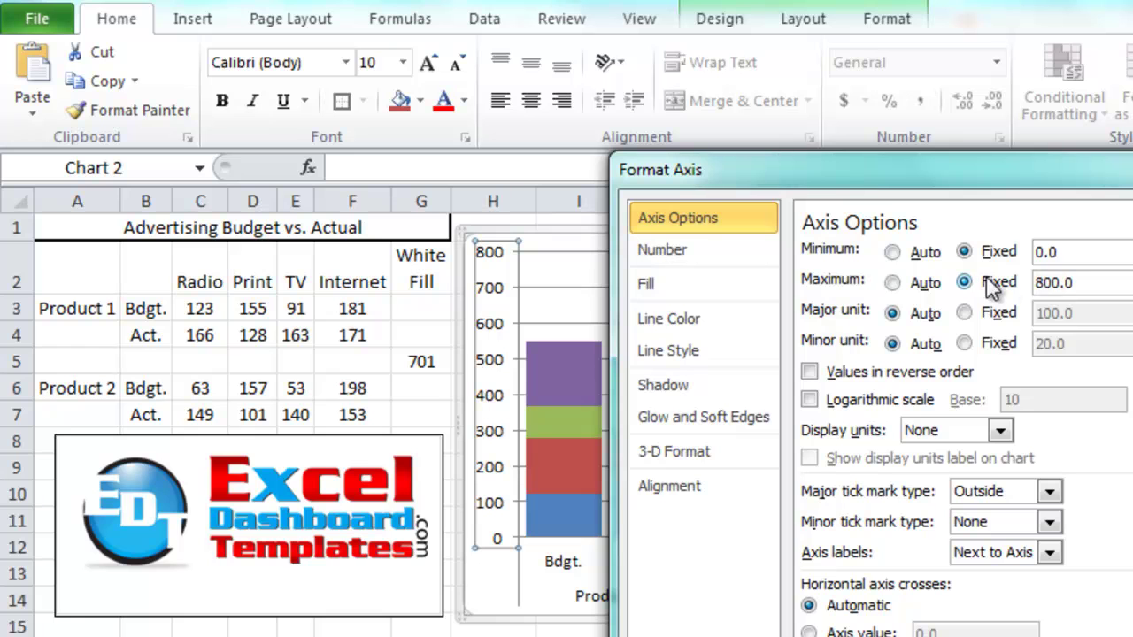
{"action": "left_click_drag", "start_coordinate": [1084, 282], "coordinate": [1033, 282]}
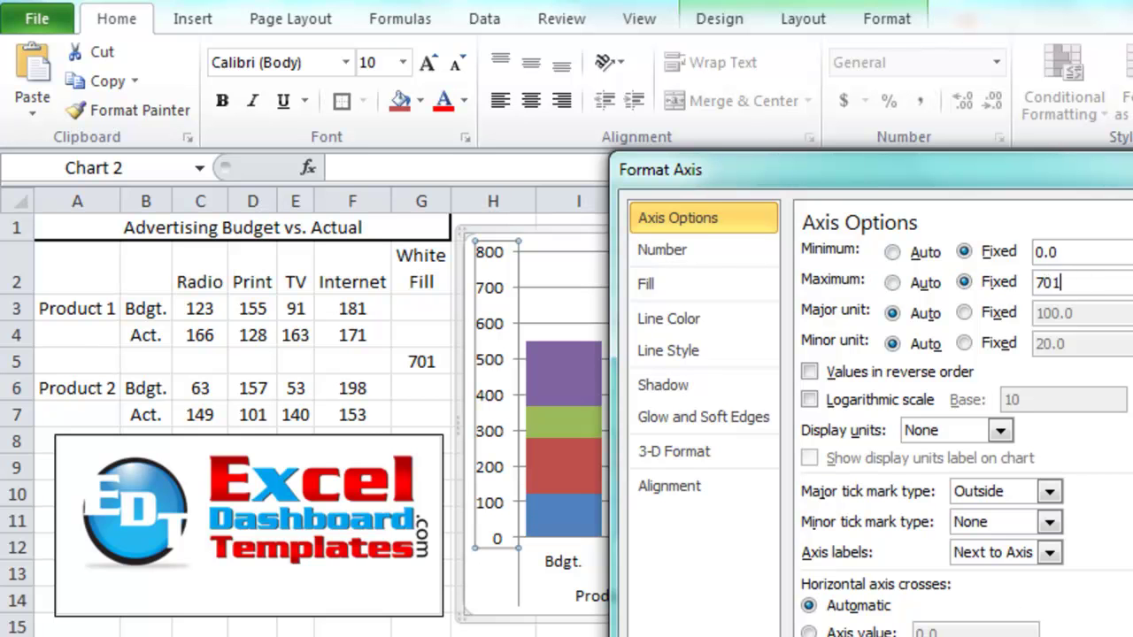
{"action": "key", "text": "Return"}
{"action": "key", "text": "Escape"}
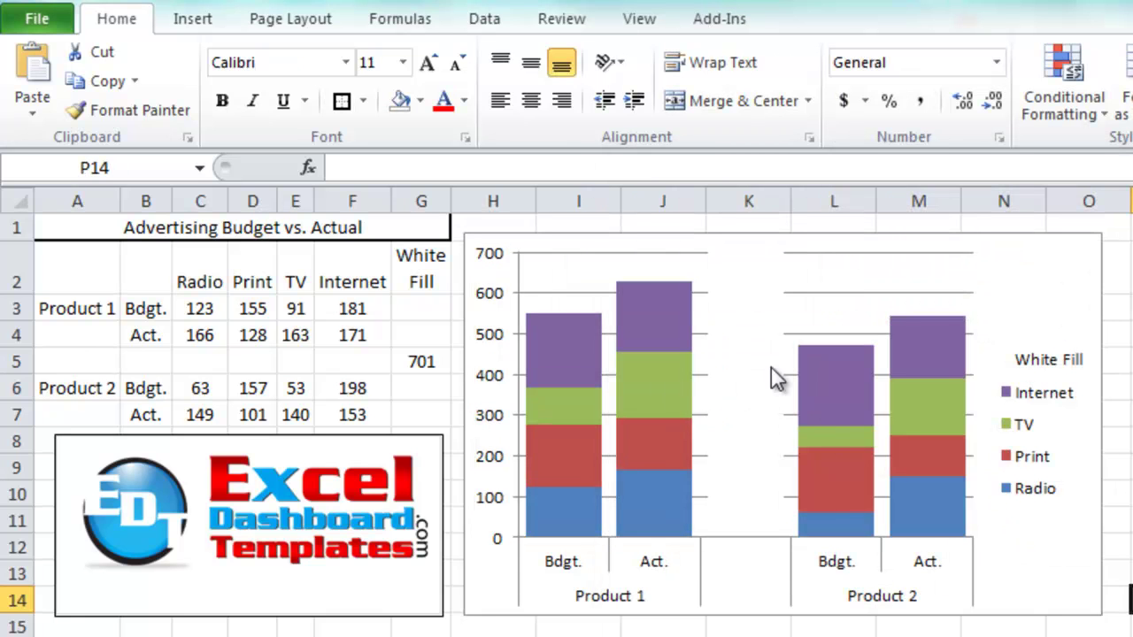
{"action": "left_click", "coordinate": [749, 292]}
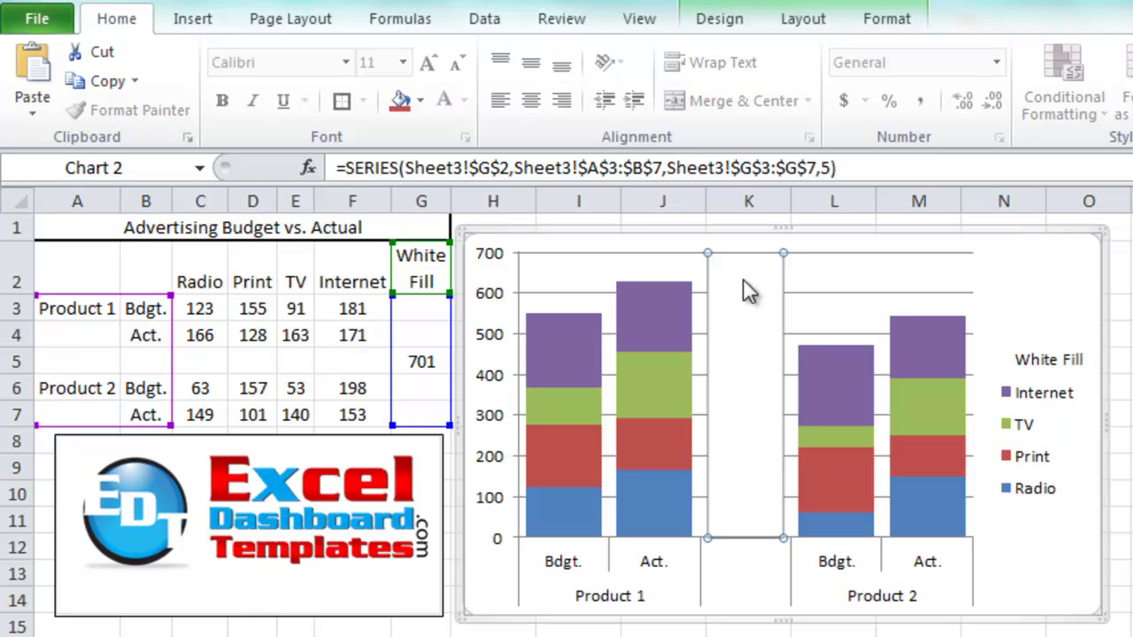
{"action": "left_click", "coordinate": [1123, 306]}
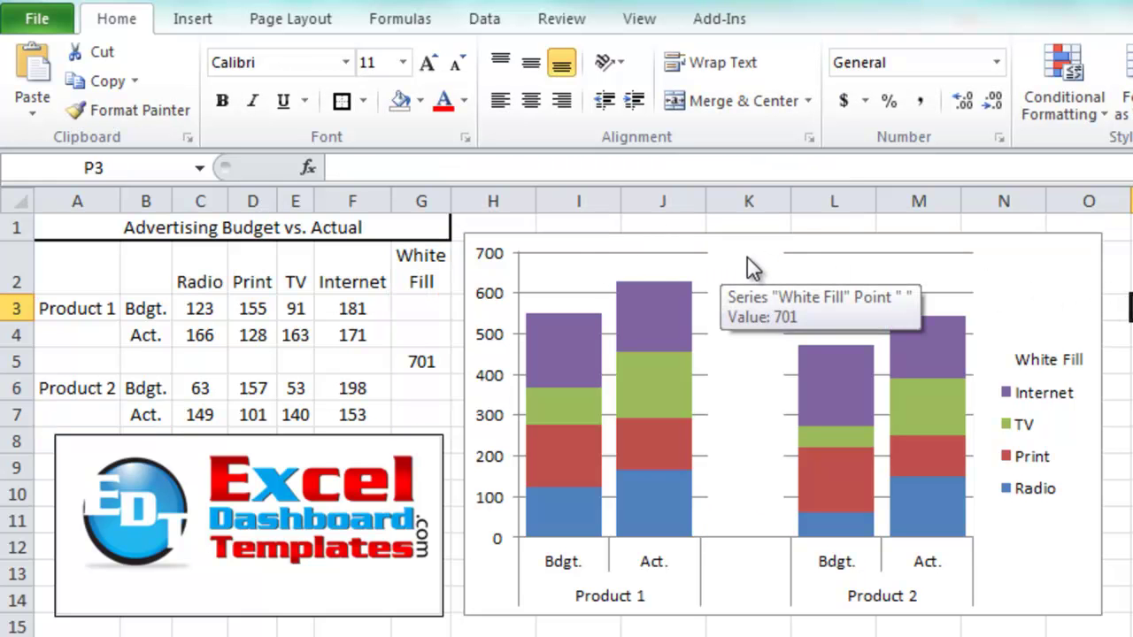
{"action": "left_click", "coordinate": [765, 264]}
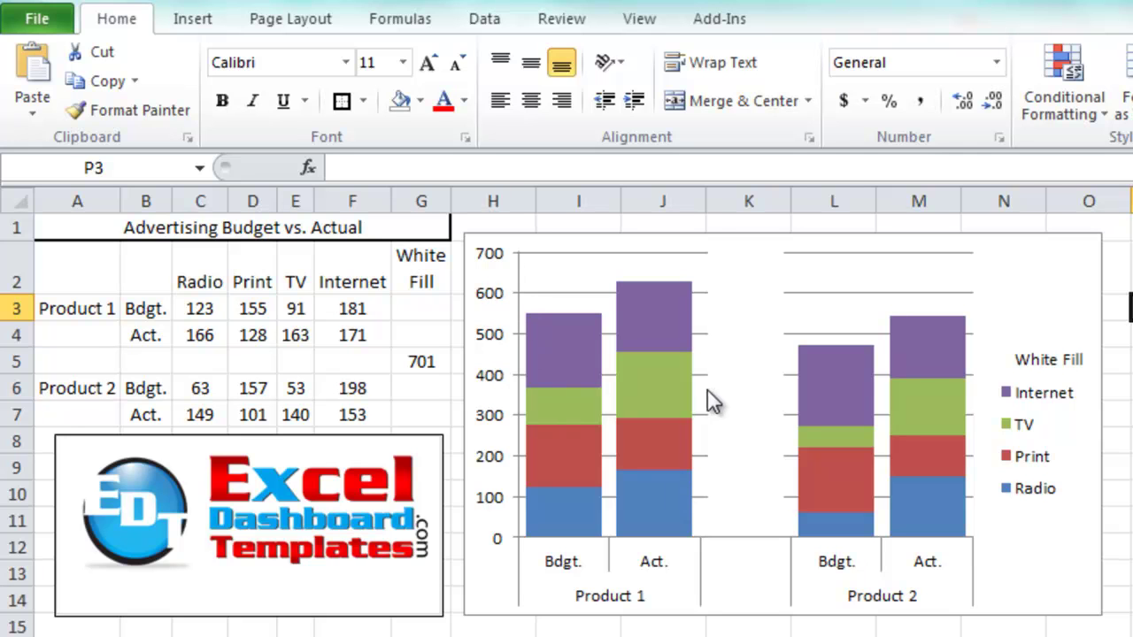
Delete the White Fill entry from the legend, leaving Internet, TV, Print and Radio
{"action": "left_click", "coordinate": [1047, 372]}
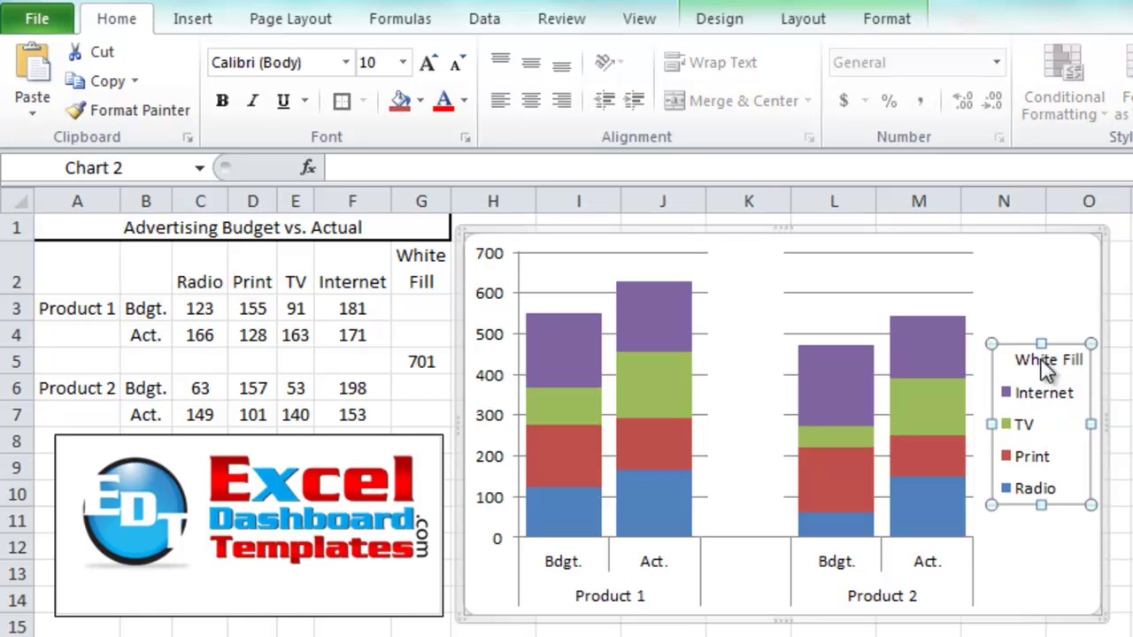
{"action": "left_click", "coordinate": [1046, 359]}
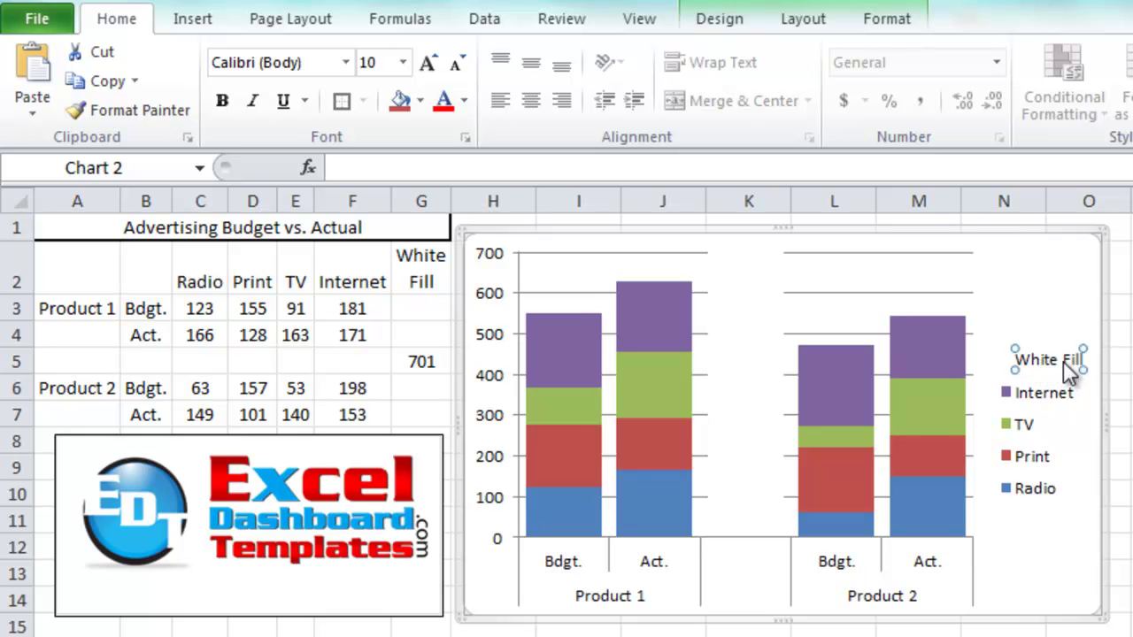
{"action": "key", "text": "Delete"}
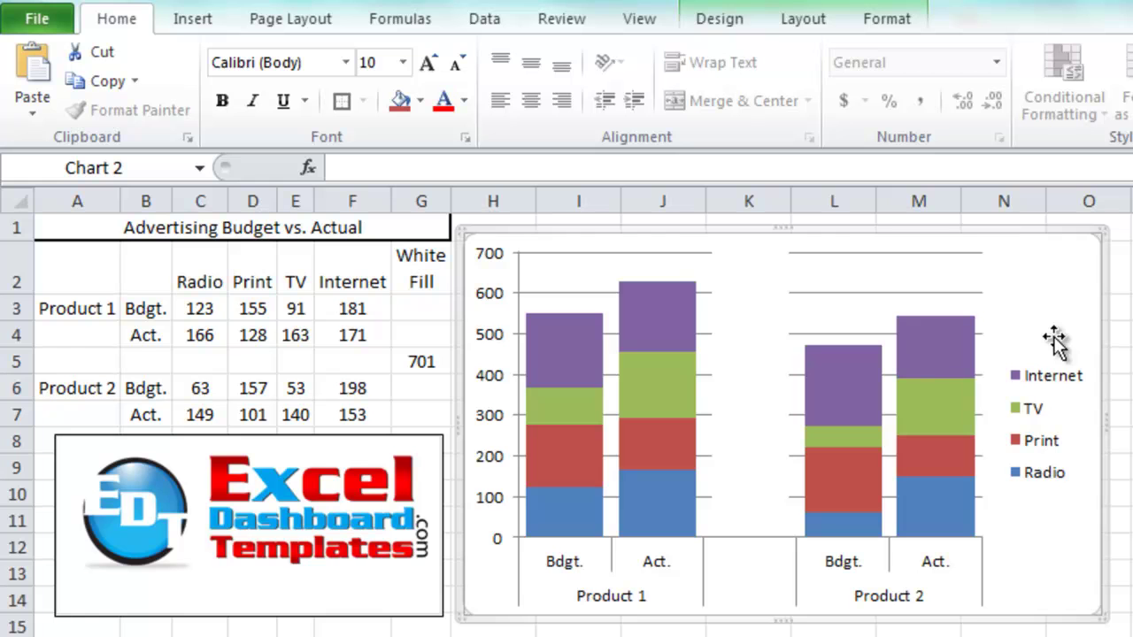
{"action": "left_click", "coordinate": [1130, 547]}
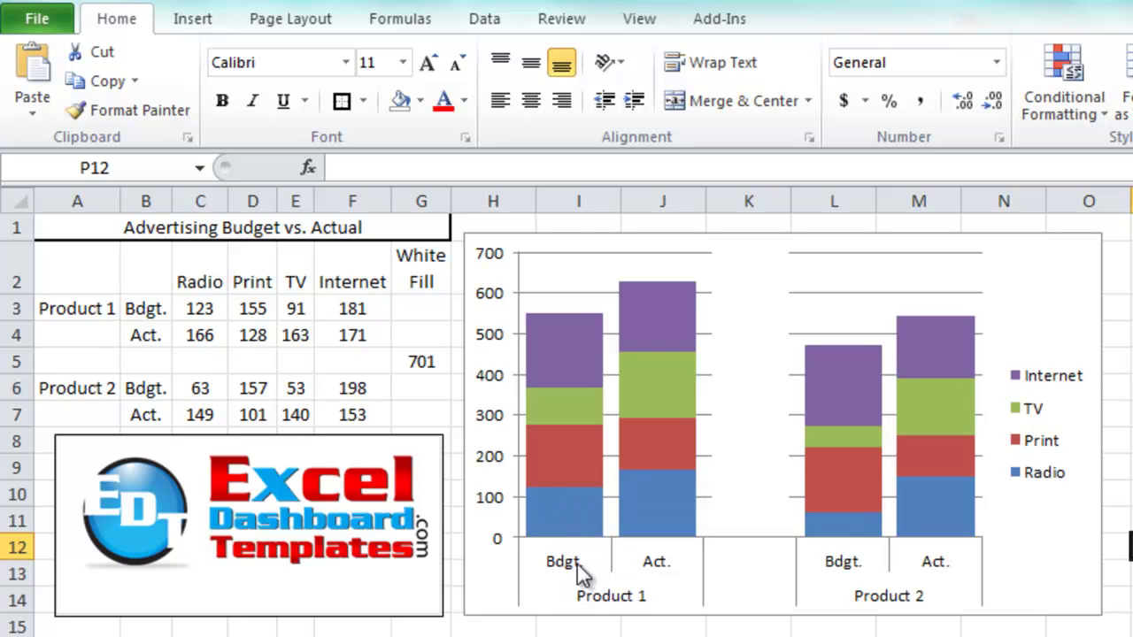
Point out the Product 1 Act. stack in the finished chart
{"action": "mouse_move", "coordinate": [577, 409]}
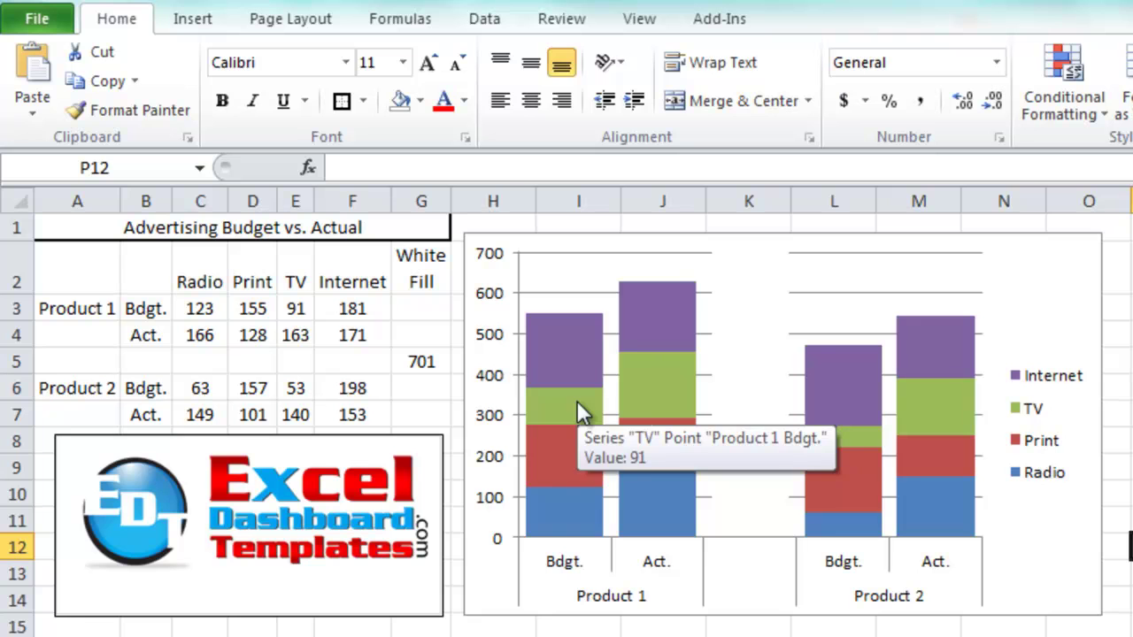
{"action": "left_click", "coordinate": [652, 343]}
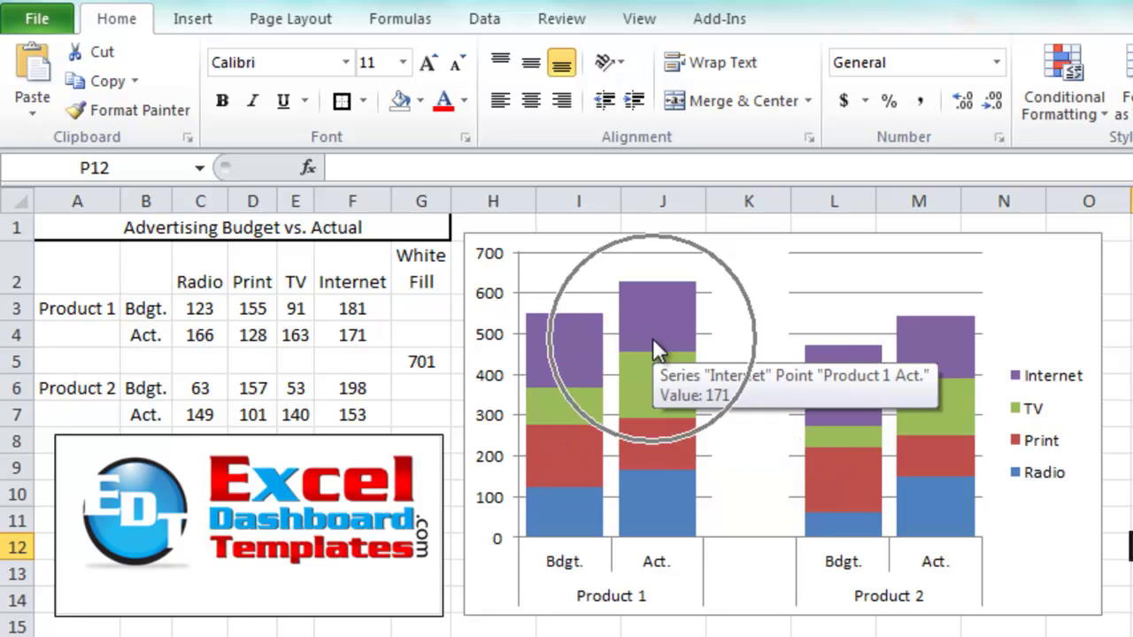
{"action": "mouse_move", "coordinate": [825, 432]}
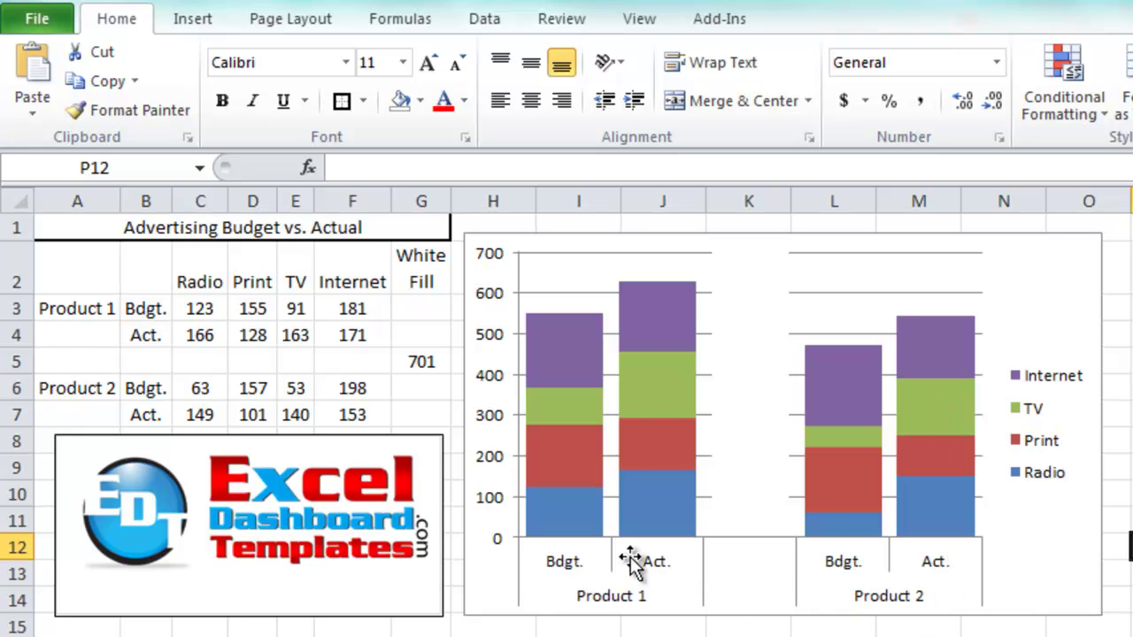
Turn off Multi-level Category Labels on the horizontal category axis
{"action": "right_click", "coordinate": [569, 574]}
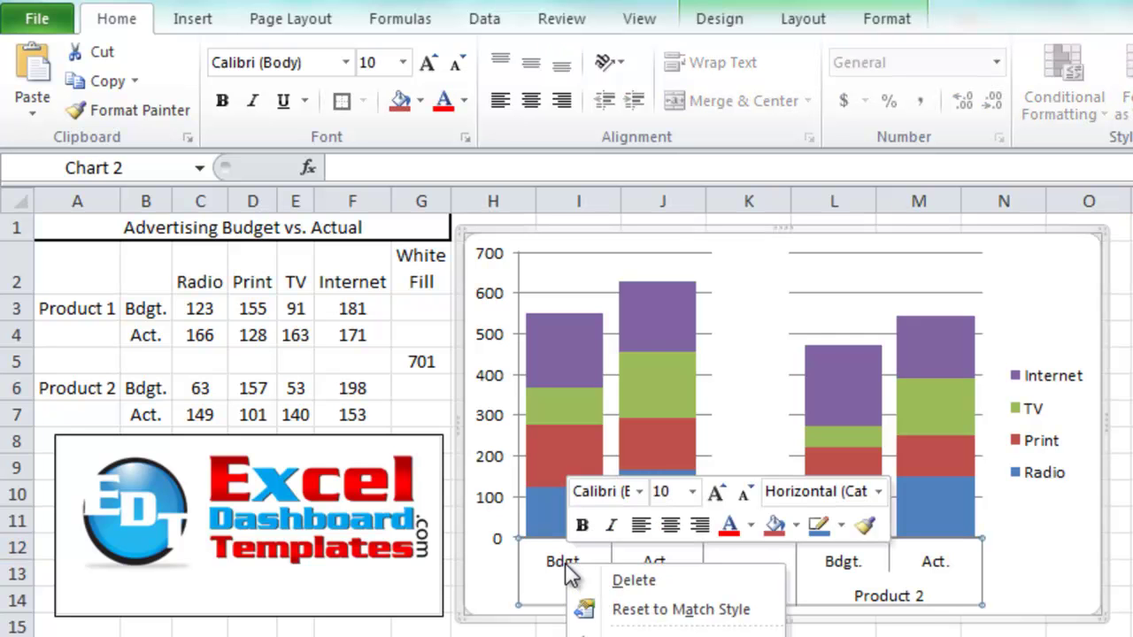
{"action": "left_click", "coordinate": [673, 633]}
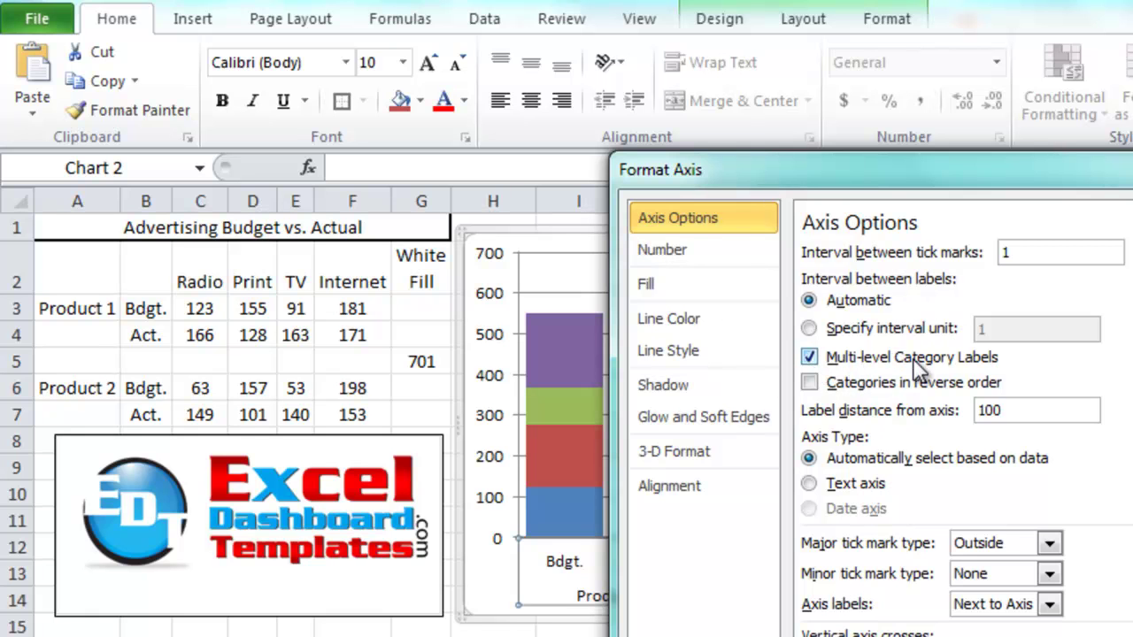
{"action": "left_click", "coordinate": [809, 357]}
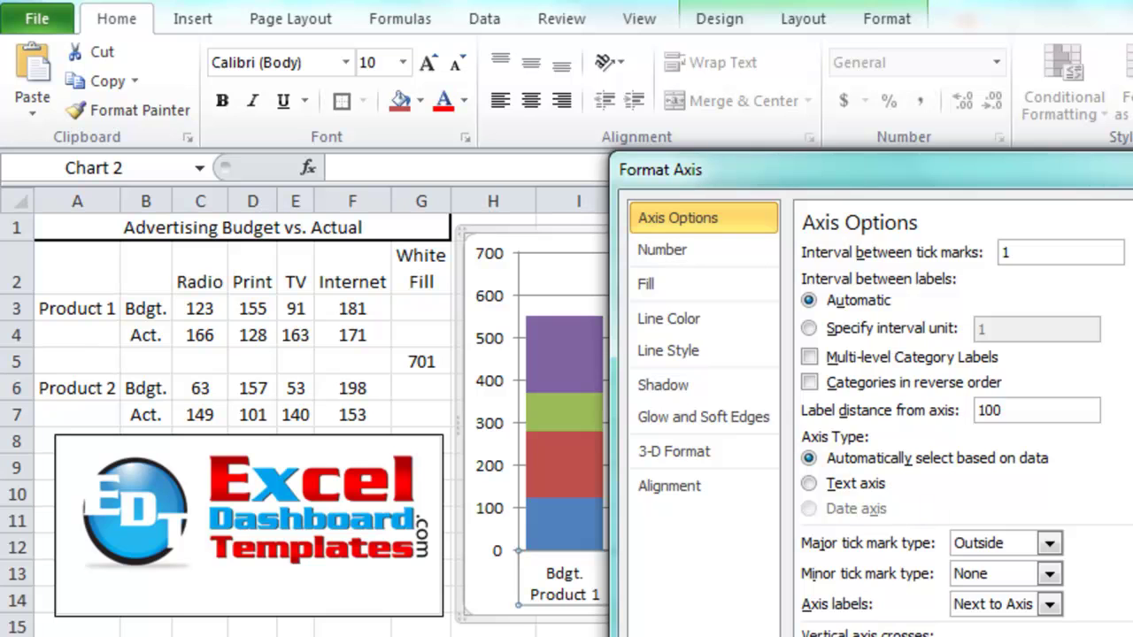
{"action": "key", "text": "Escape"}
{"action": "key", "text": "Escape"}
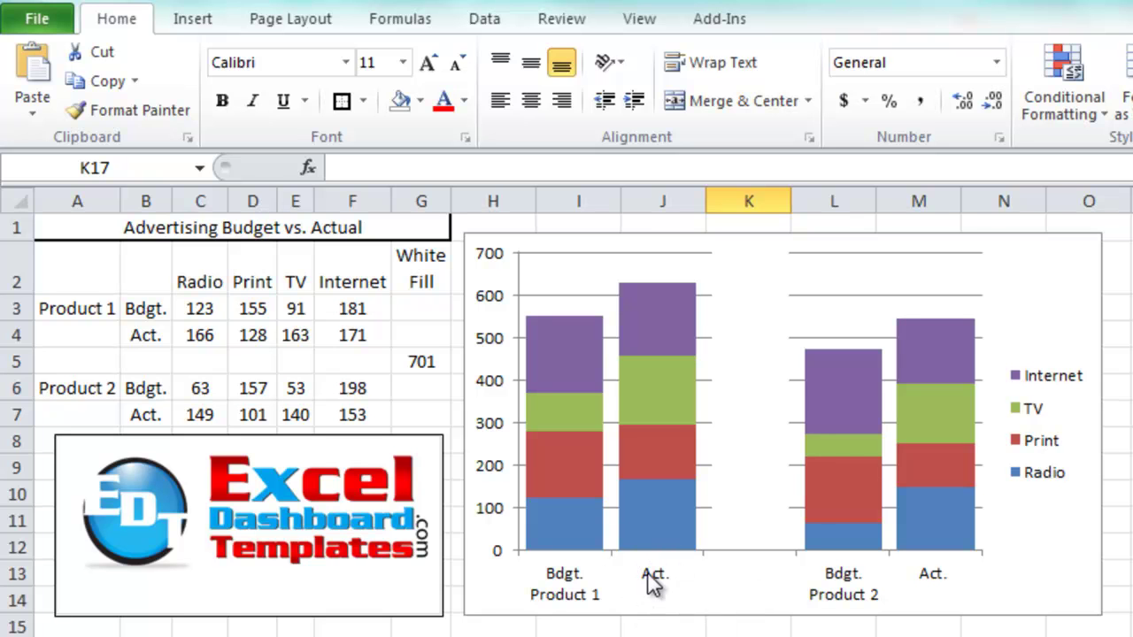
Turn Multi-level Category Labels back on for the horizontal axis and deselect the chart
{"action": "left_click", "coordinate": [651, 580]}
{"action": "right_click", "coordinate": [650, 580]}
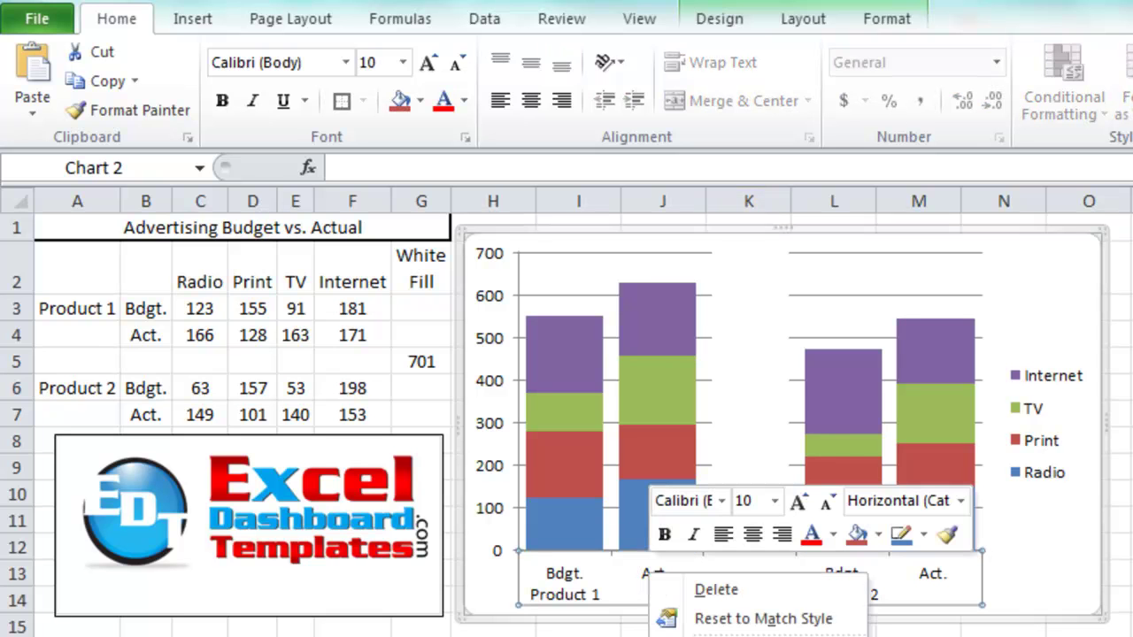
{"action": "left_click", "coordinate": [743, 635]}
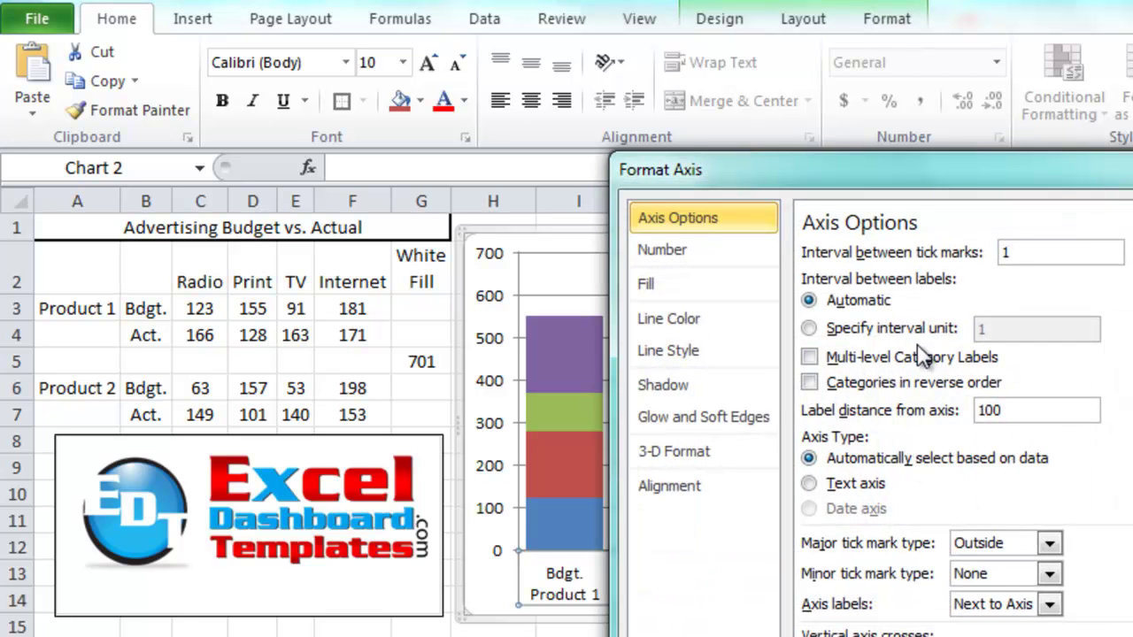
{"action": "left_click", "coordinate": [838, 357]}
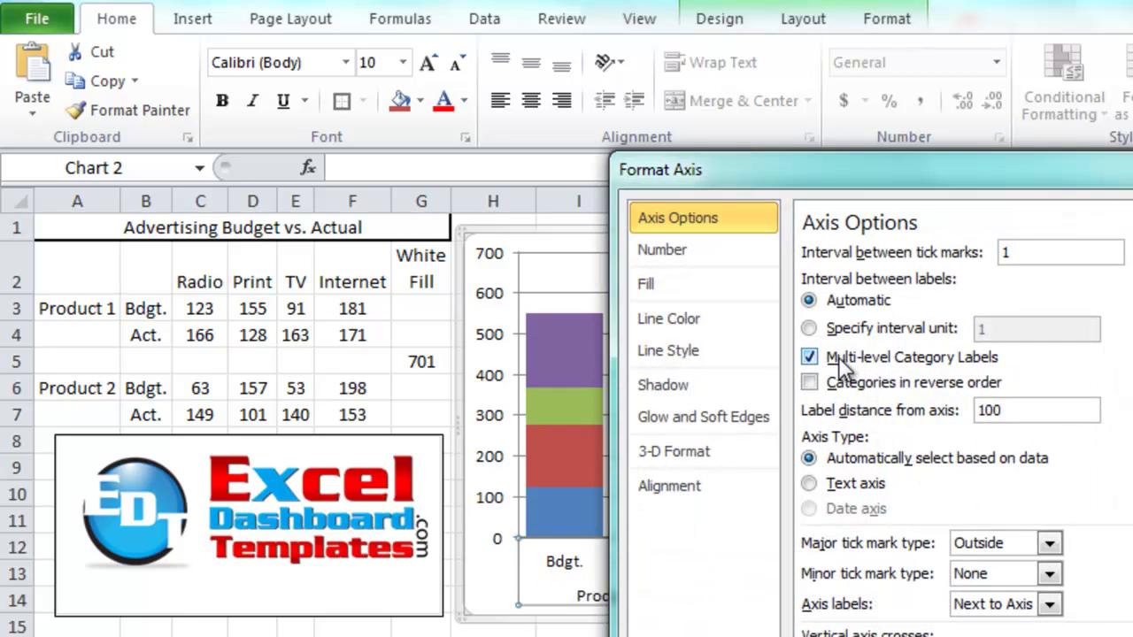
{"action": "key", "text": "Escape"}
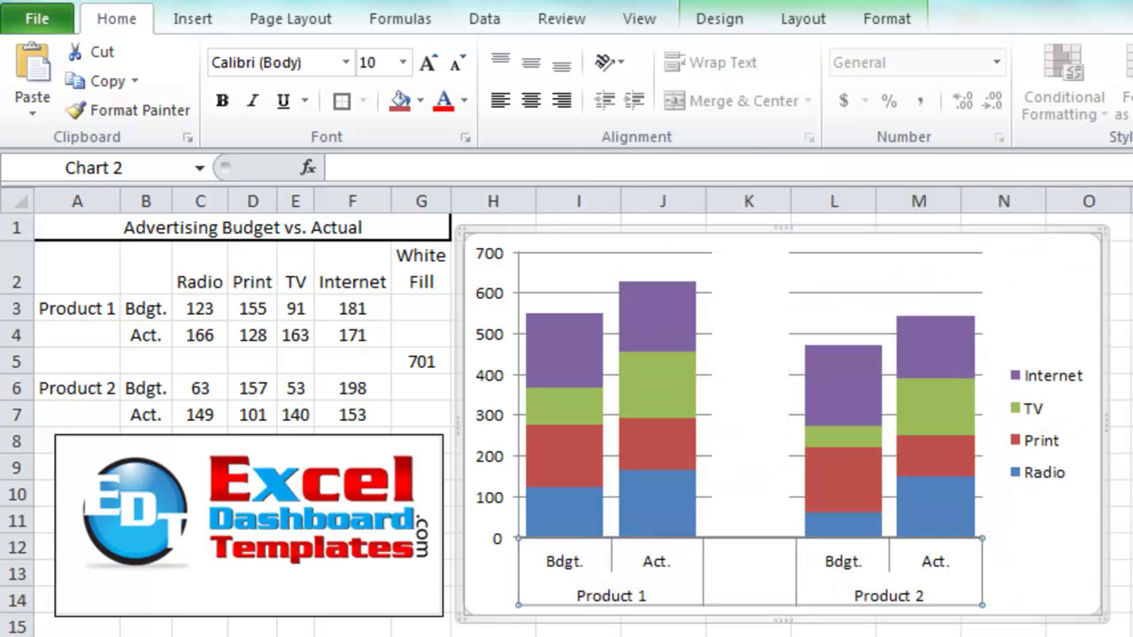
{"action": "key", "text": "Escape"}
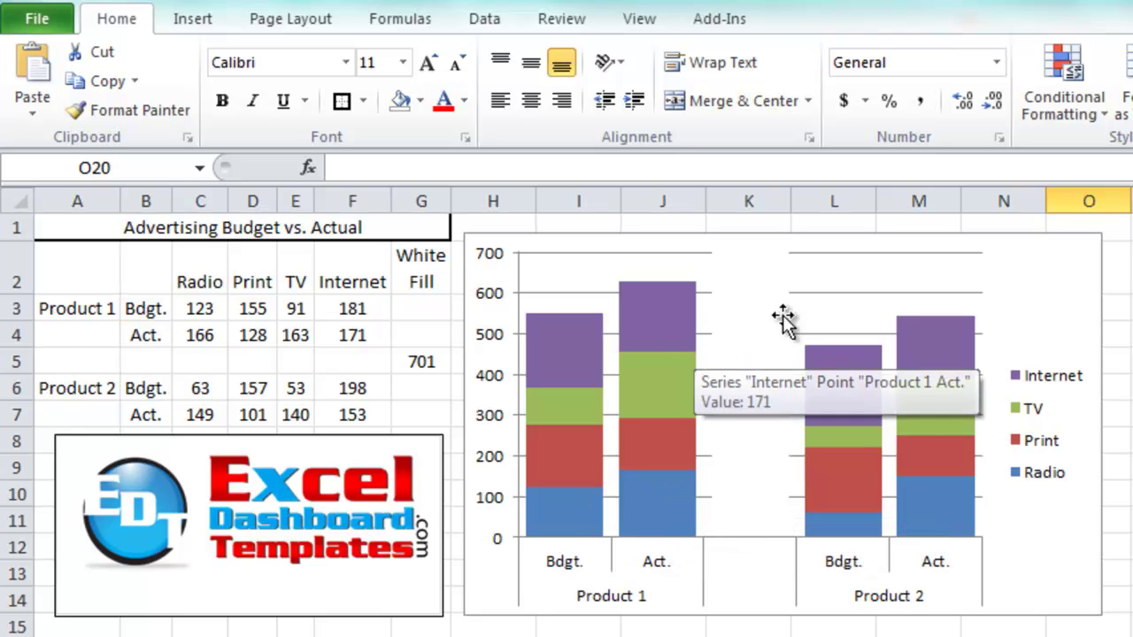
Change Chart 2's chart type to Bar > Stacked Bar
{"action": "left_click", "coordinate": [1038, 315]}
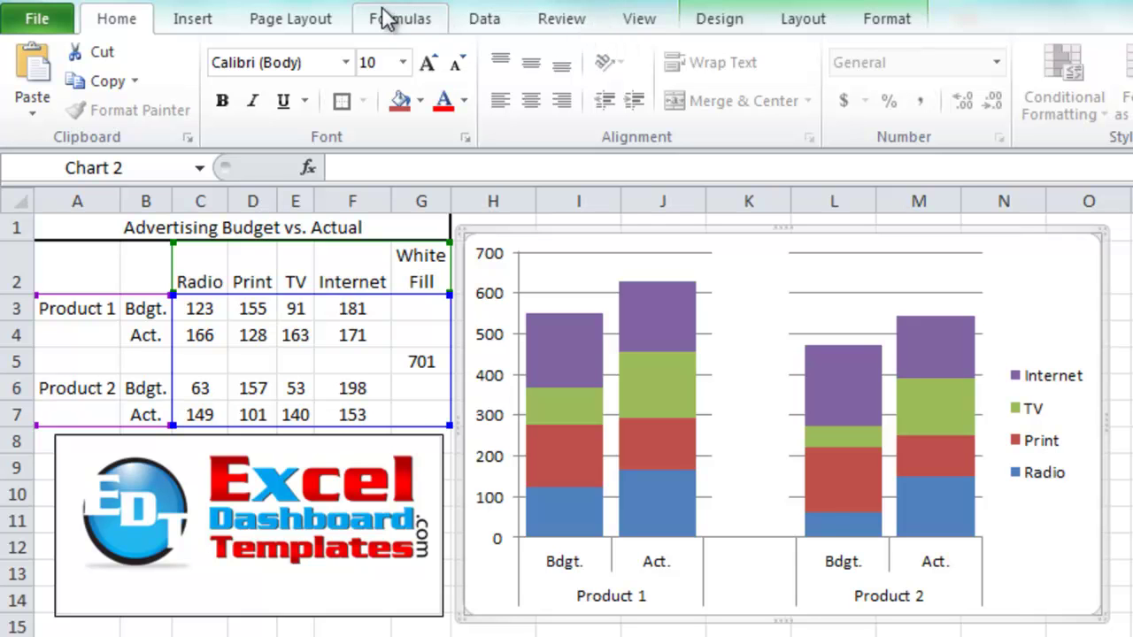
{"action": "left_click", "coordinate": [698, 29]}
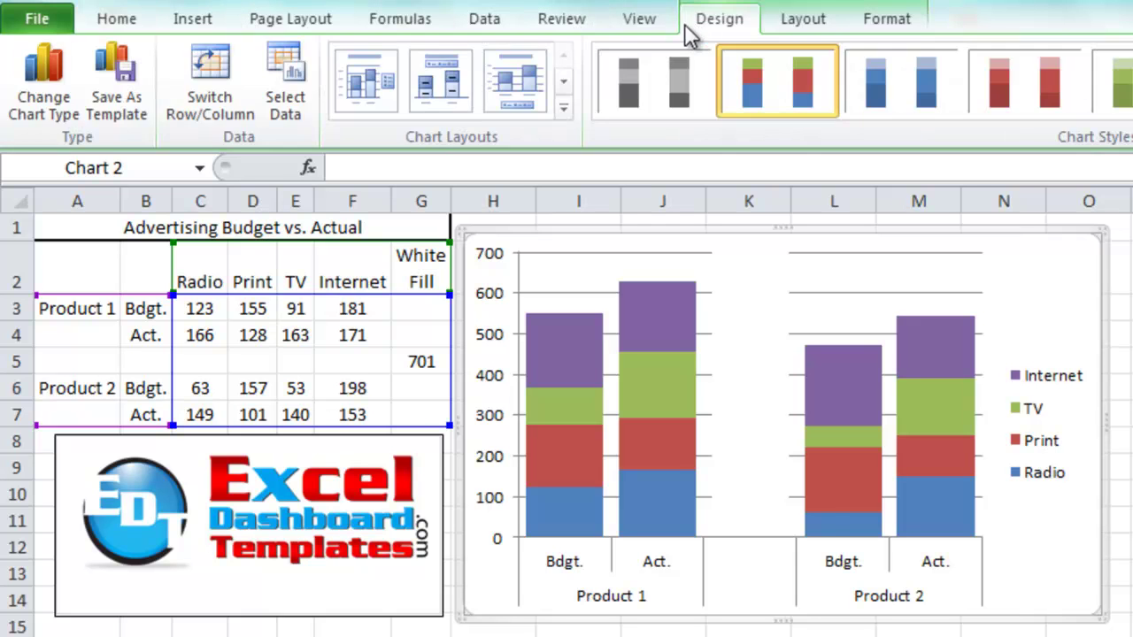
{"action": "left_click", "coordinate": [69, 113]}
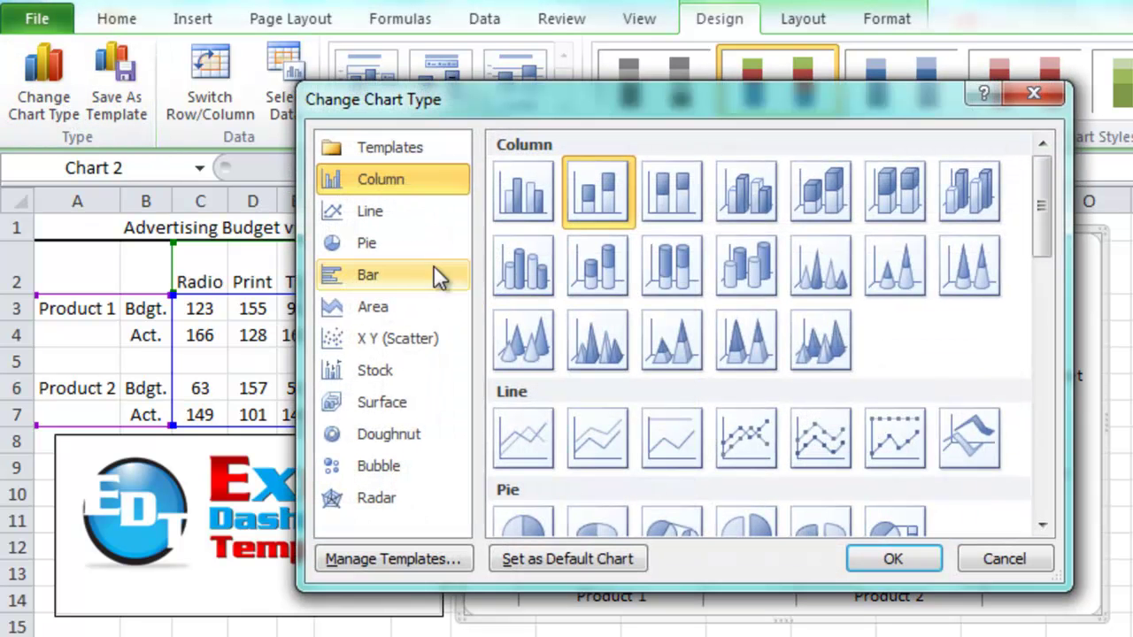
{"action": "left_click", "coordinate": [419, 271]}
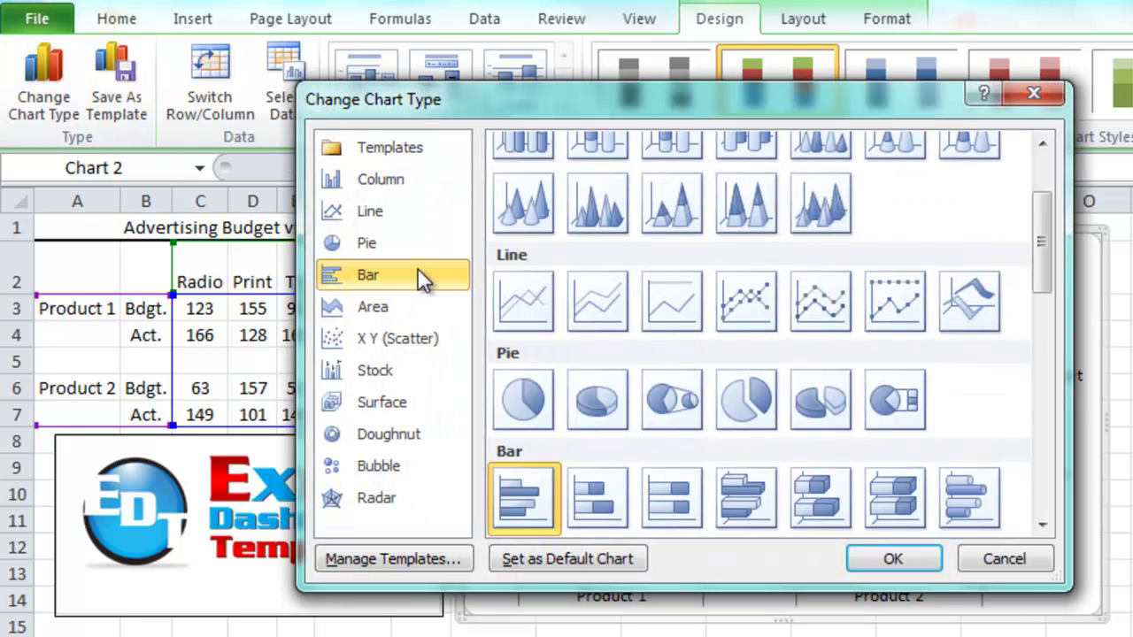
{"action": "left_click", "coordinate": [589, 502]}
{"action": "left_click", "coordinate": [863, 556]}
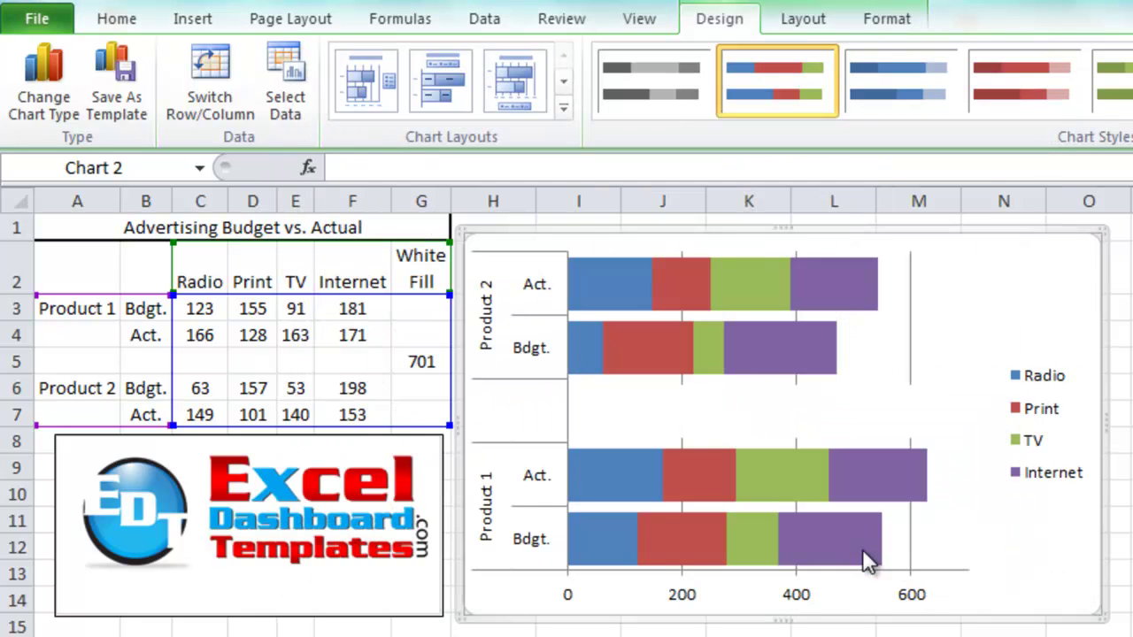